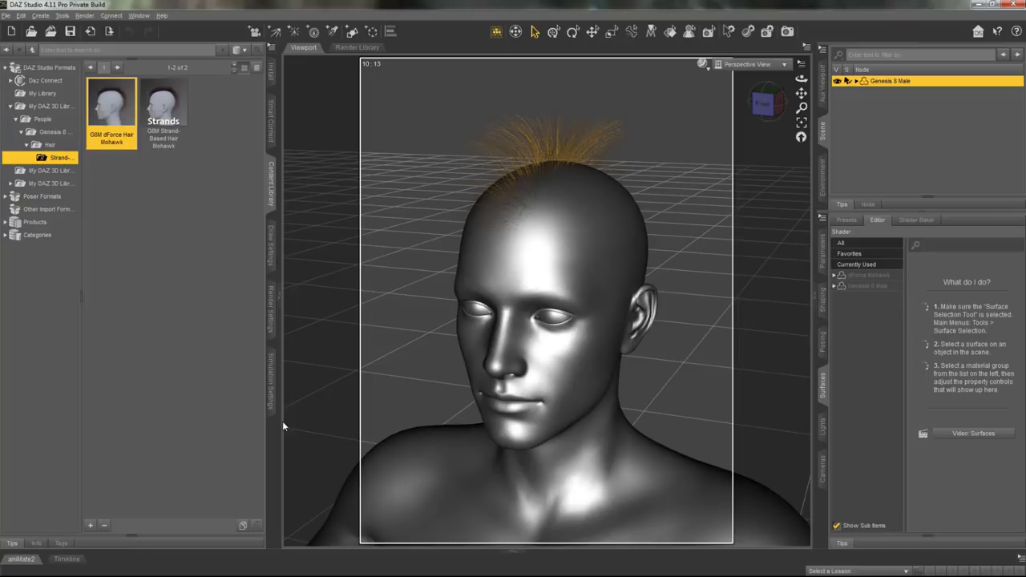
# Show the dForce Simulation Settings pane for the Genesis 8 Male mohawk scene
pyautogui.click(274, 389)
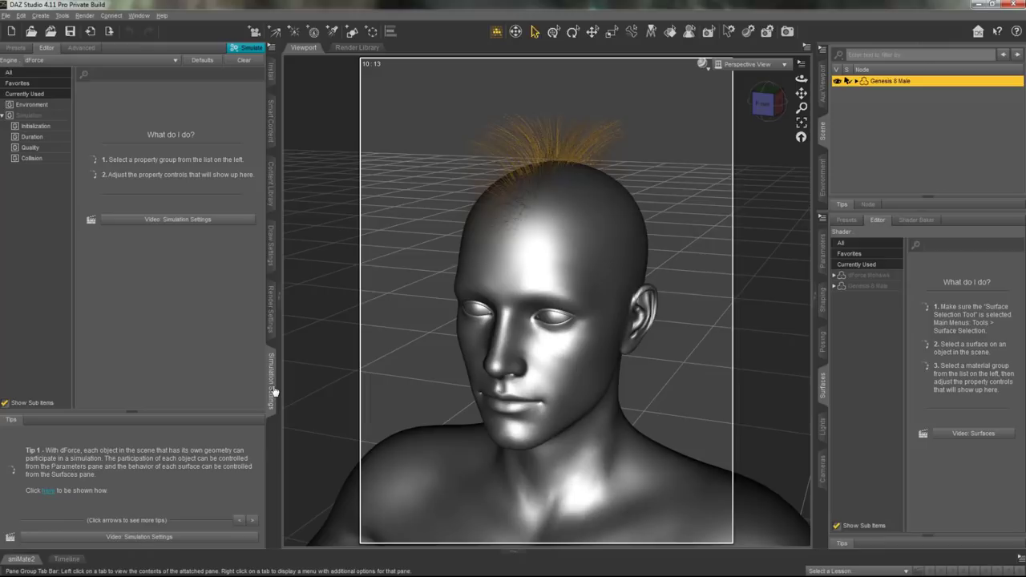
# Select the dForce Mohawk hair surface and edit its Local Shape Constraint Iterations value
pyautogui.click(856, 81)
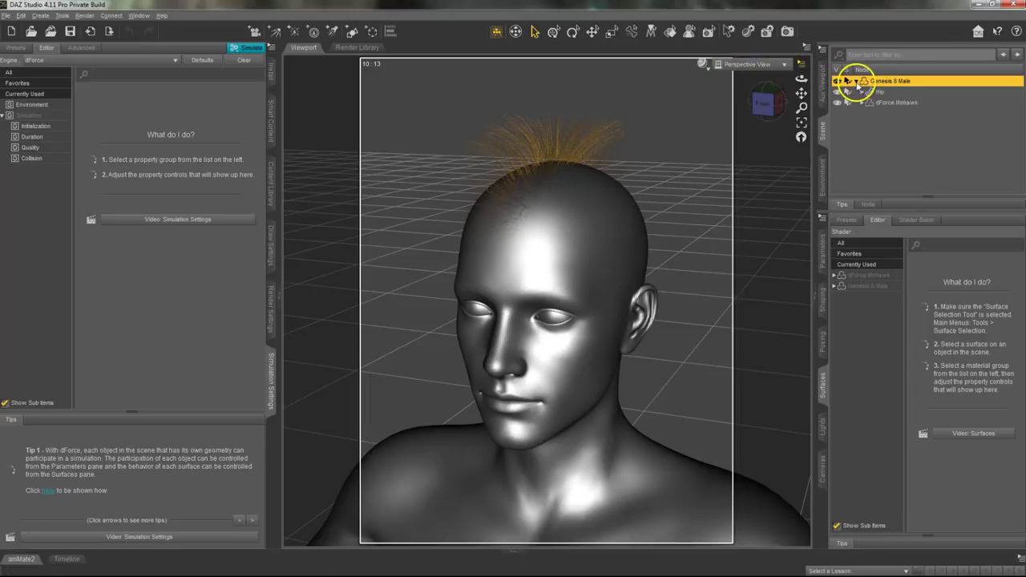
pyautogui.click(923, 103)
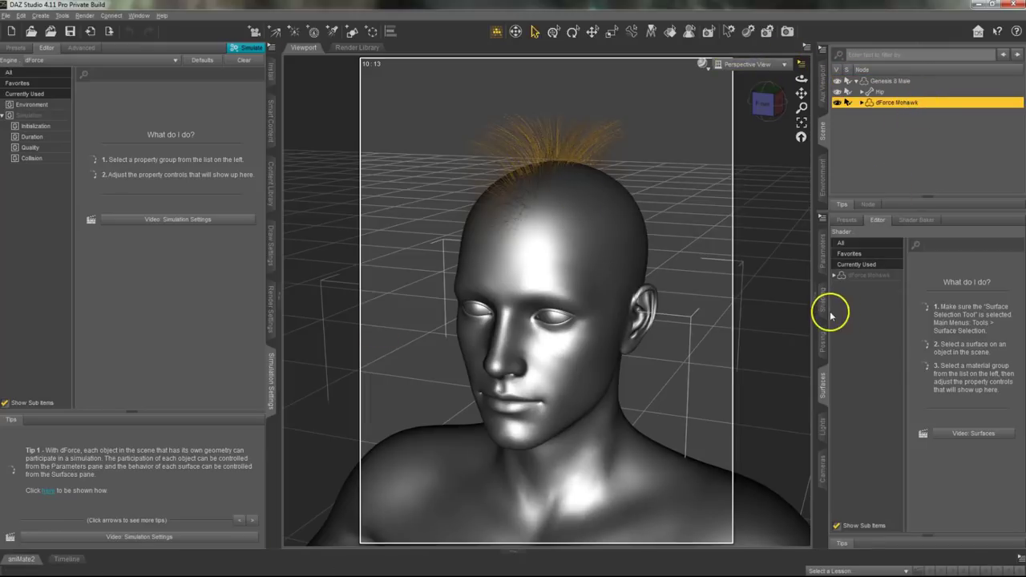
pyautogui.click(862, 274)
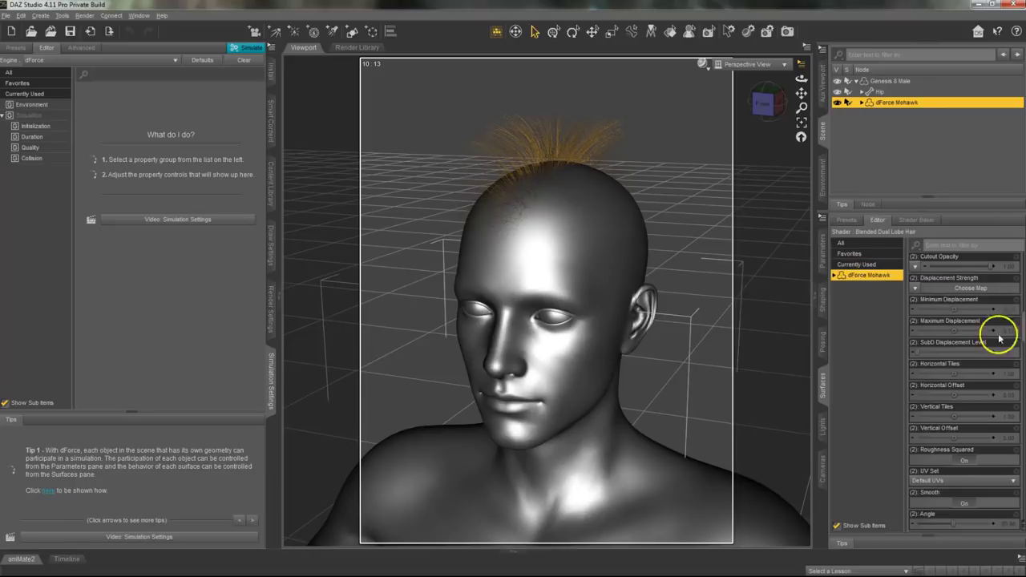
pyautogui.scroll(-10, 955, 461)
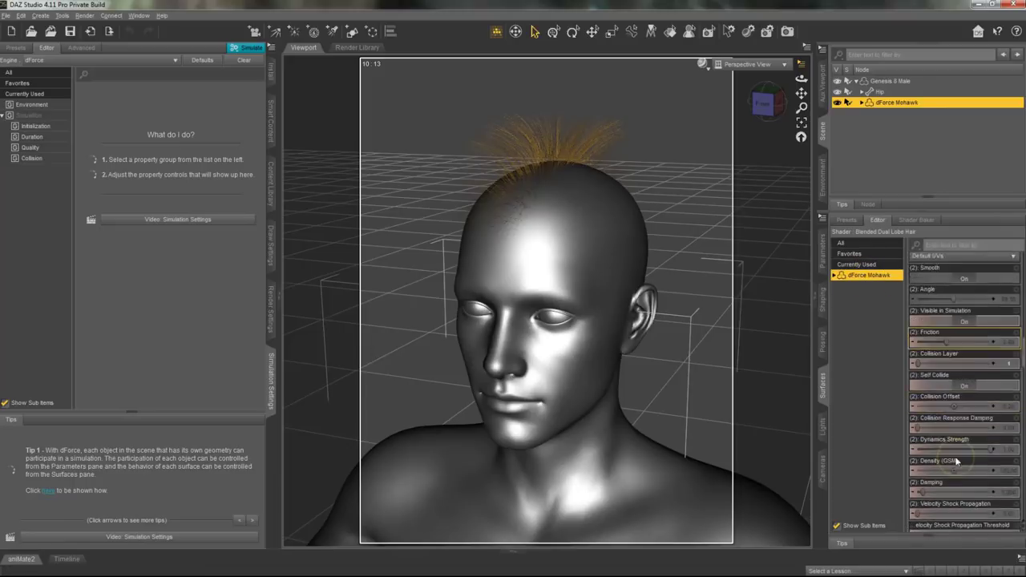
pyautogui.scroll(-15, 955, 461)
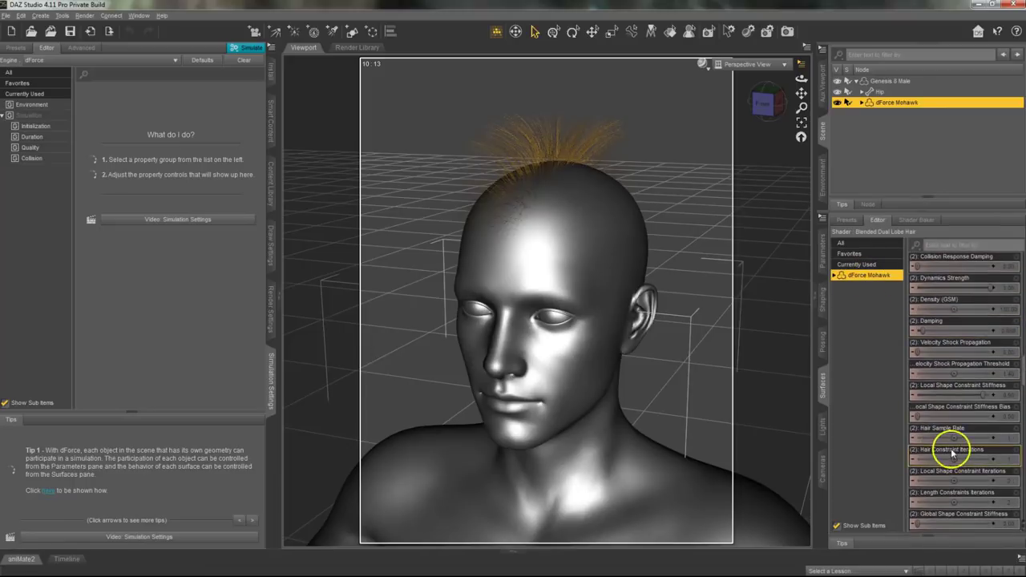
pyautogui.scroll(-15, 953, 454)
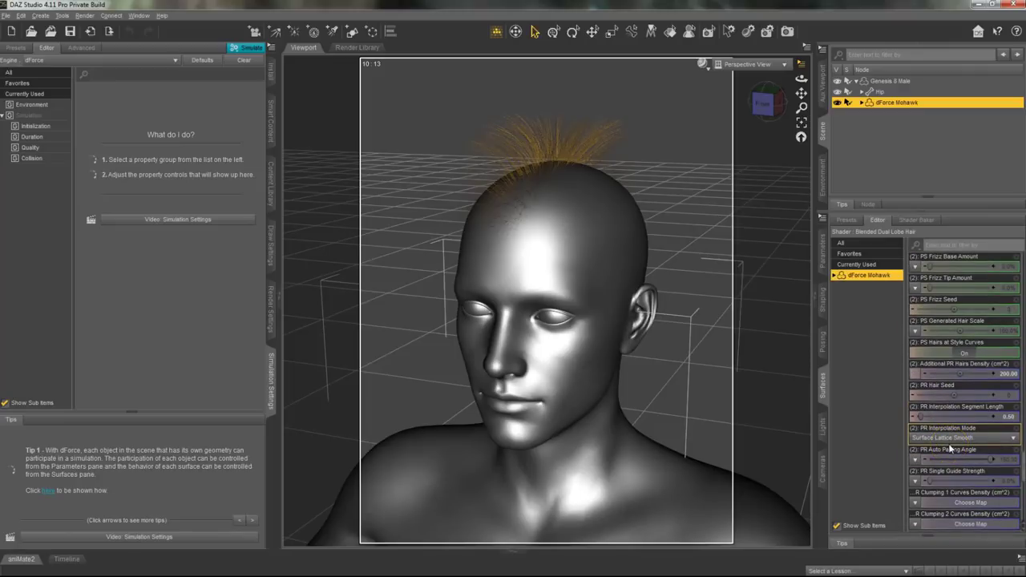
pyautogui.scroll(4, 952, 451)
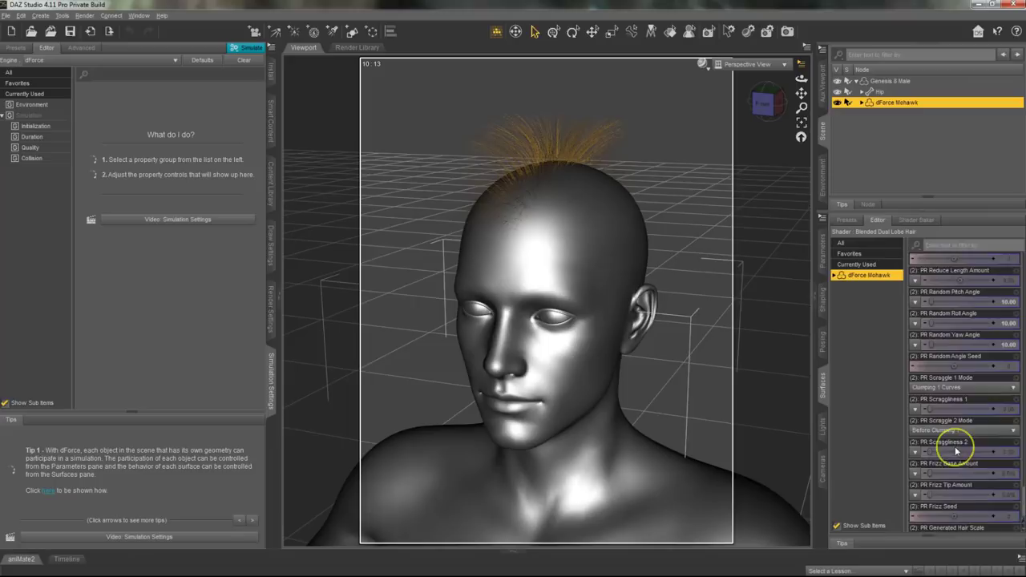
pyautogui.scroll(5, 954, 449)
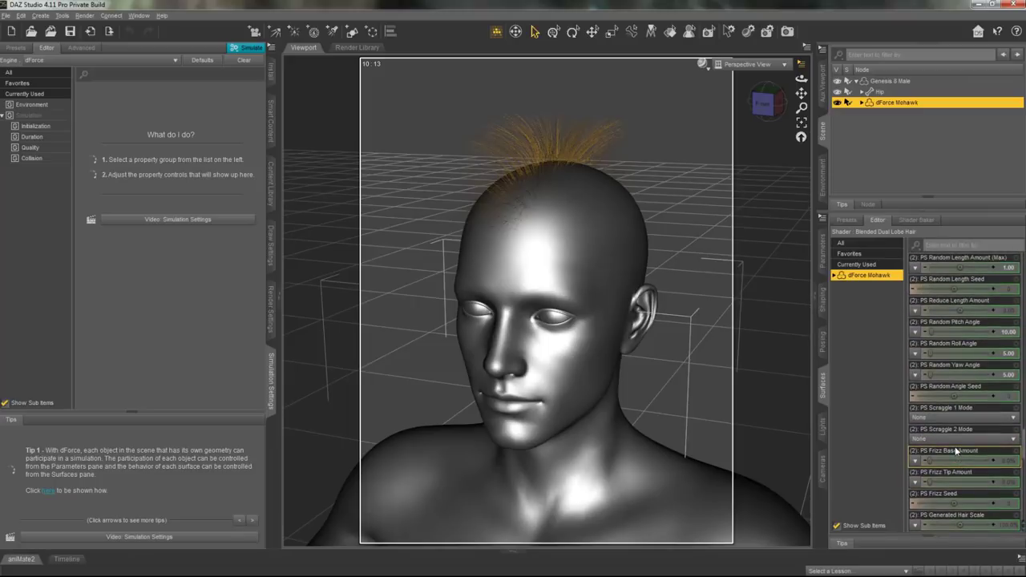
pyautogui.click(1006, 481)
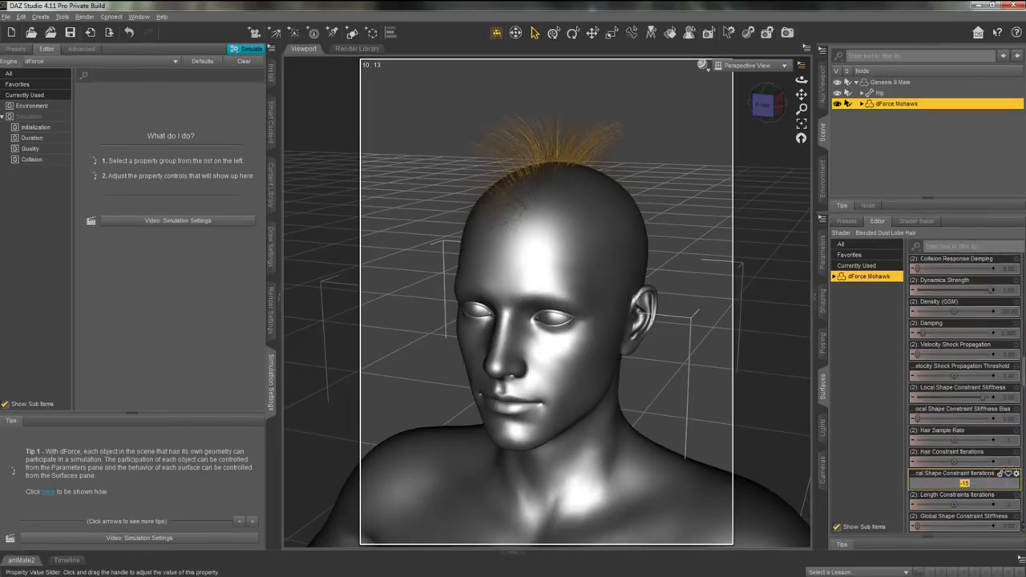
pyautogui.press('Return')
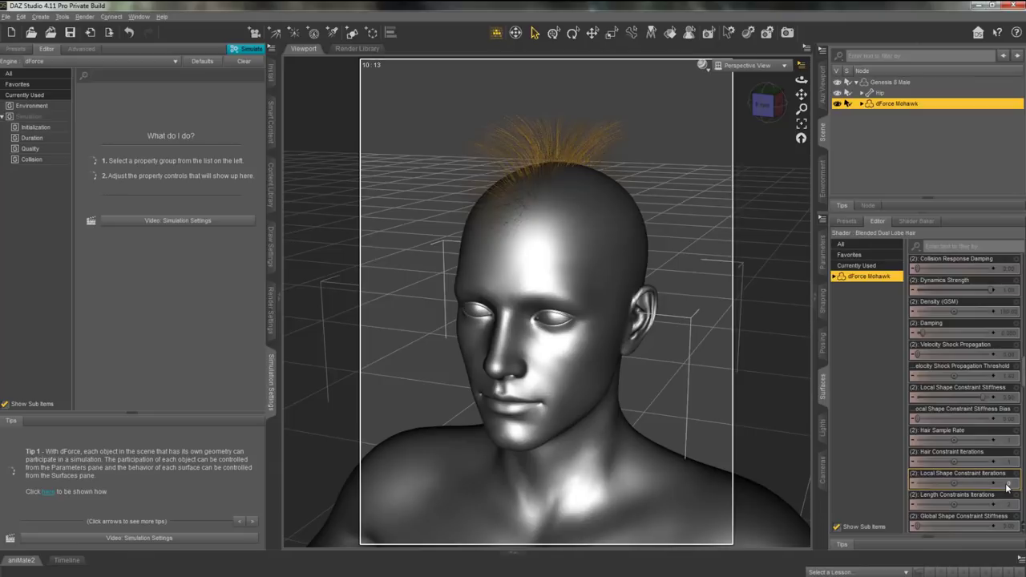
# Simulate the dForce mohawk so it settles, then render the scene
pyautogui.click(263, 50)
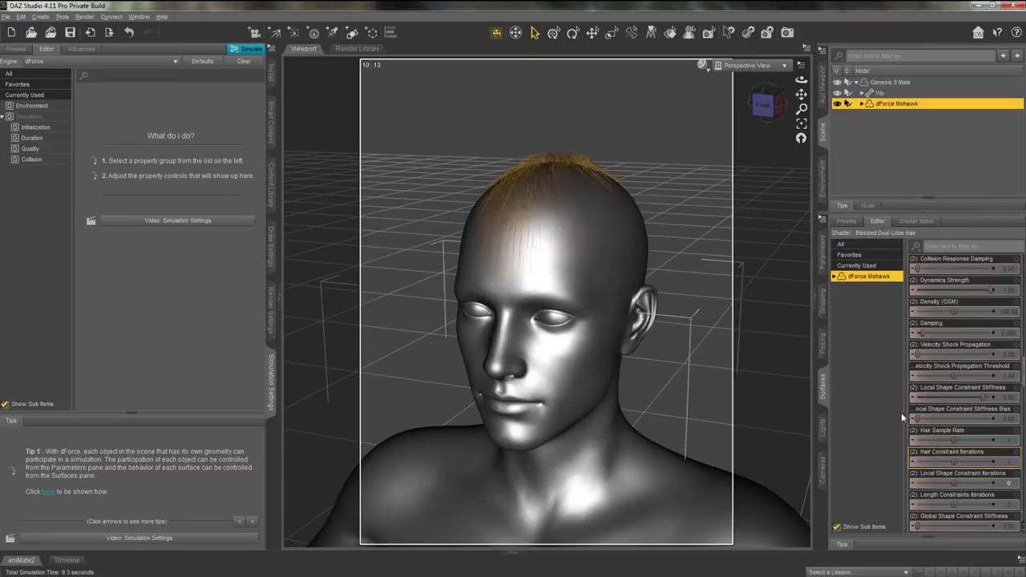
pyautogui.click(786, 33)
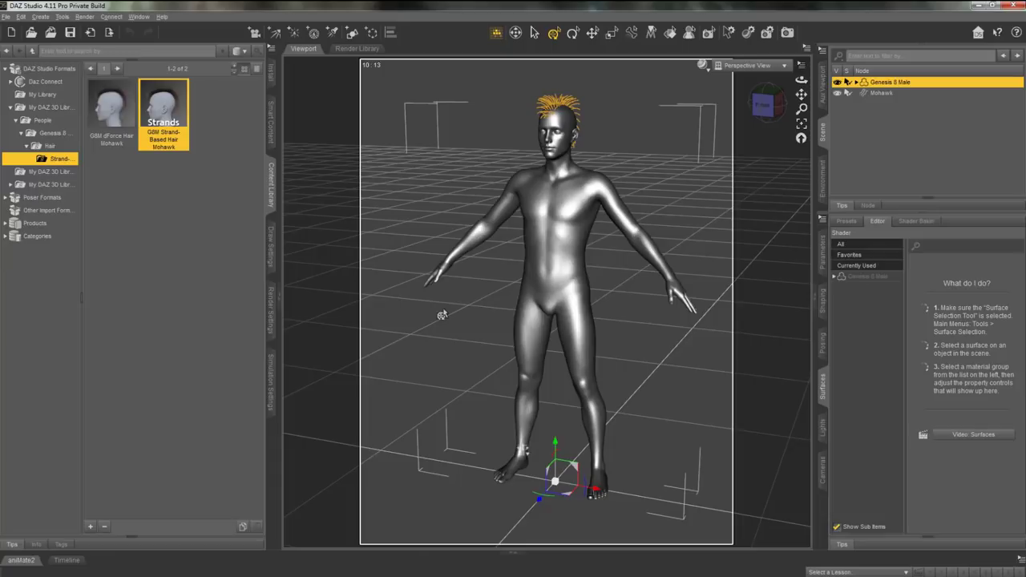
# Select the Mohawk hair node and run Window > Workspace > Update and Merge Menus
pyautogui.click(882, 93)
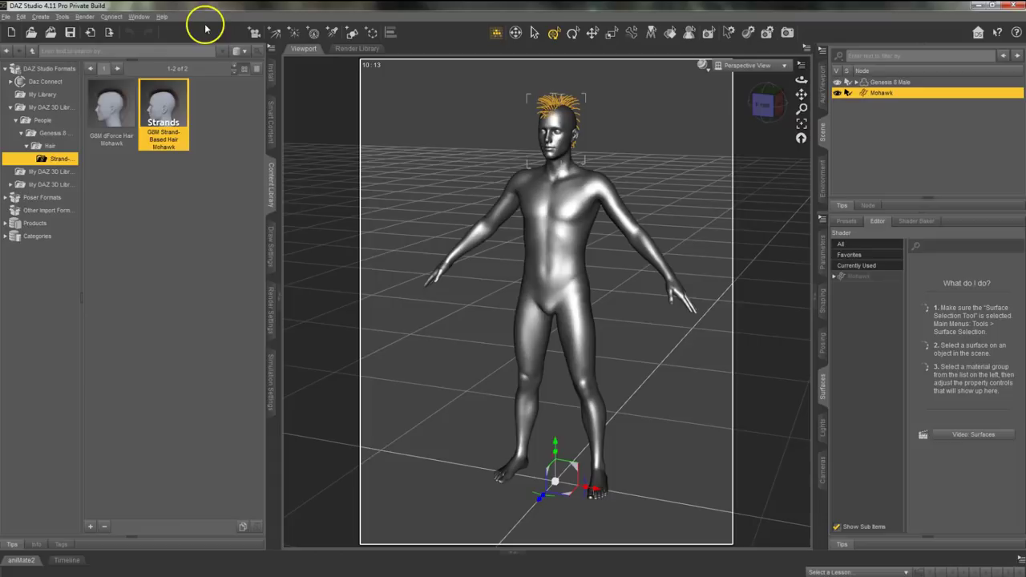
pyautogui.click(133, 18)
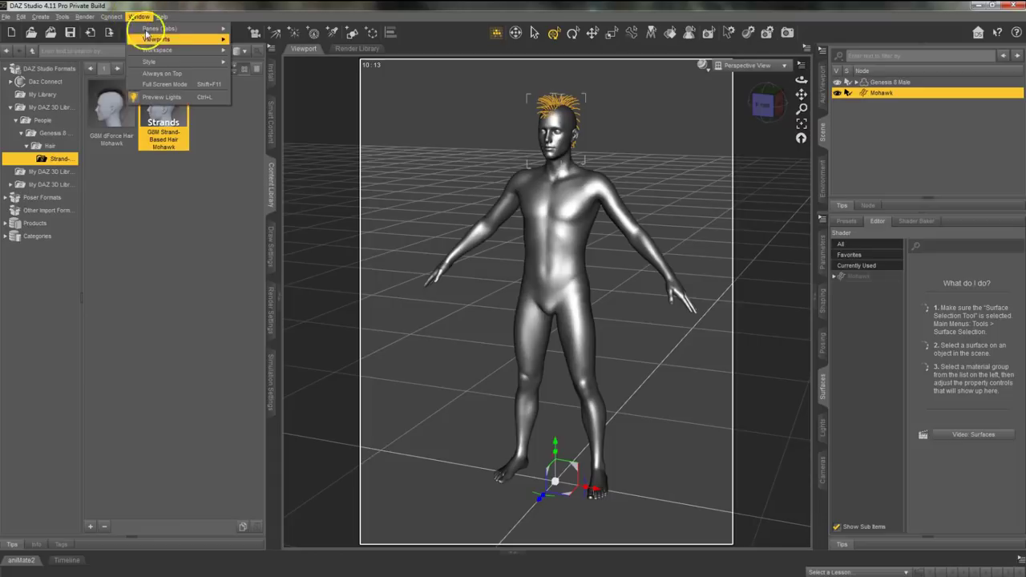
pyautogui.moveTo(160, 49)
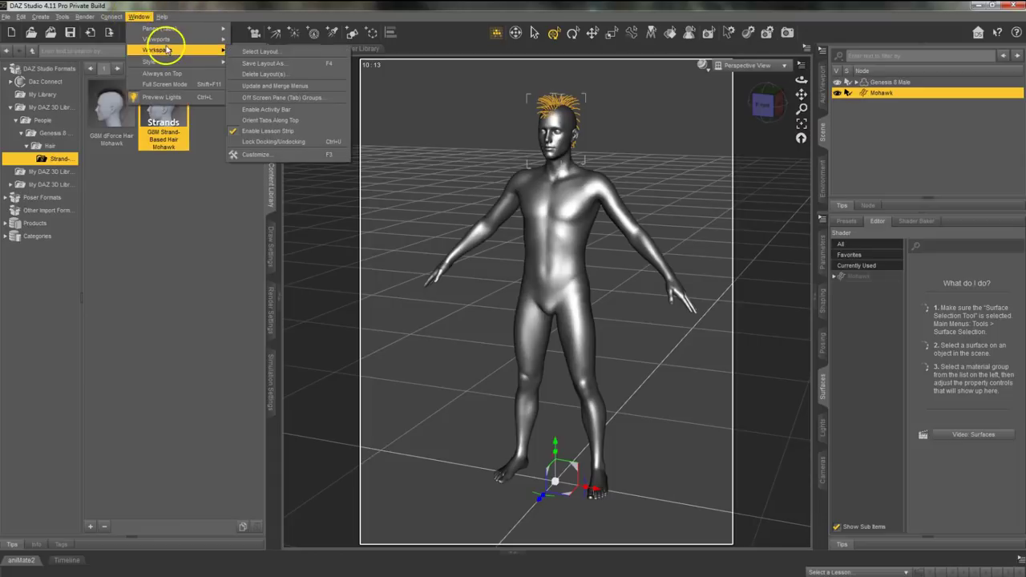
pyautogui.click(263, 83)
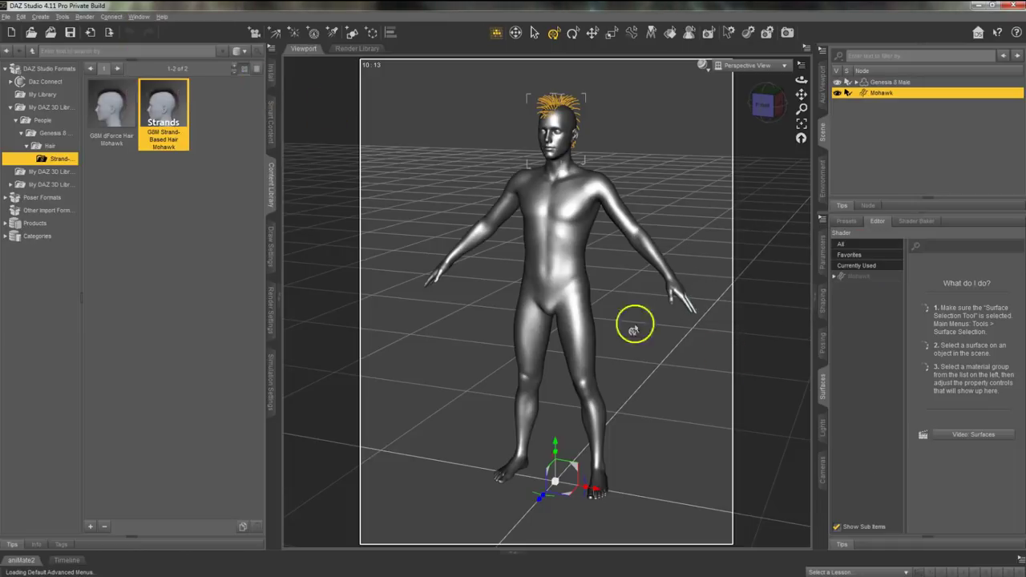
# Open the Strand-Based Hair Editor and add Arms to the available surfaces beside Face and Torso
pyautogui.click(21, 17)
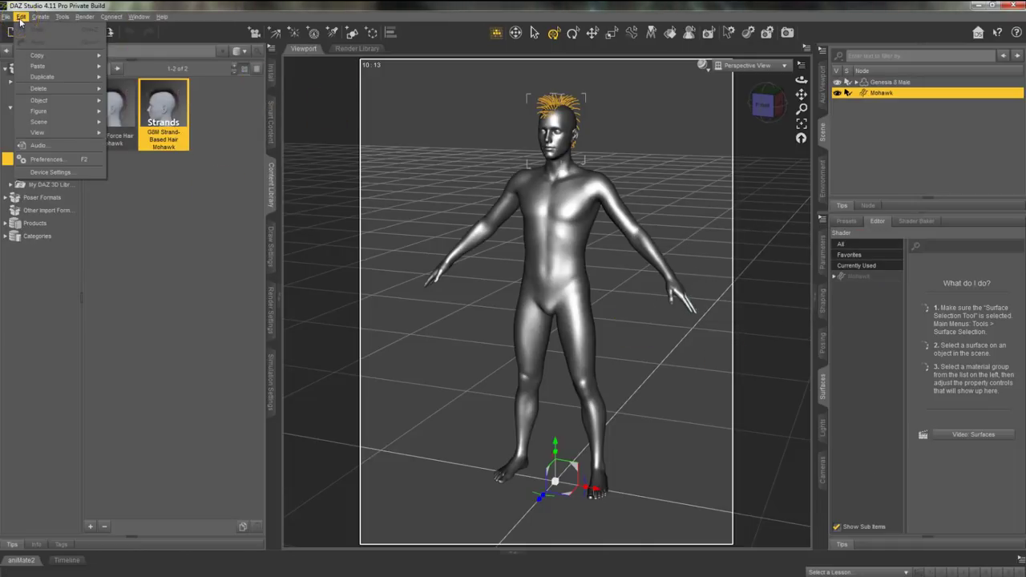
pyautogui.moveTo(50, 102)
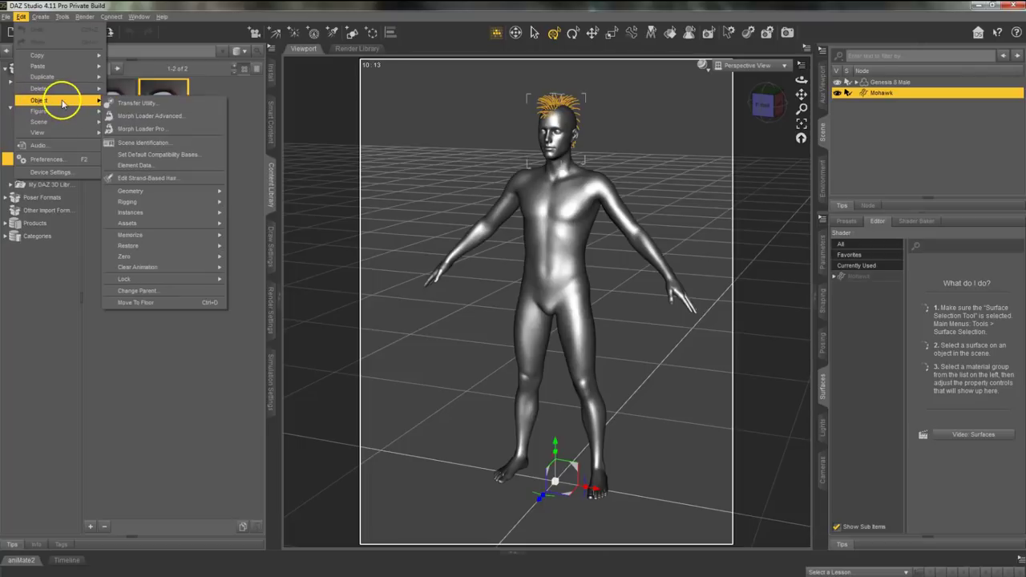
pyautogui.press('Escape')
pyautogui.press('Escape')
pyautogui.press('Escape')
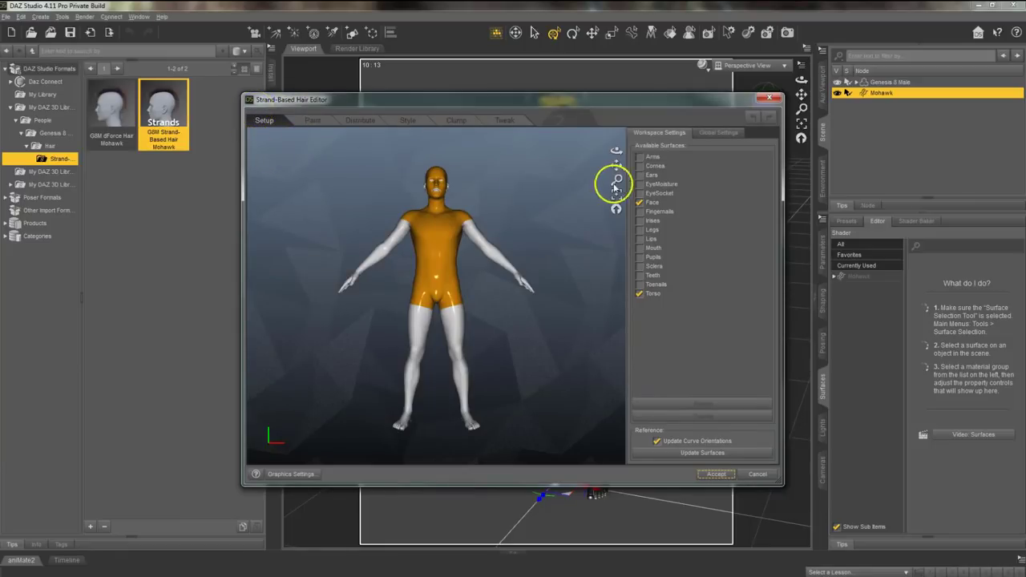
pyautogui.click(639, 184)
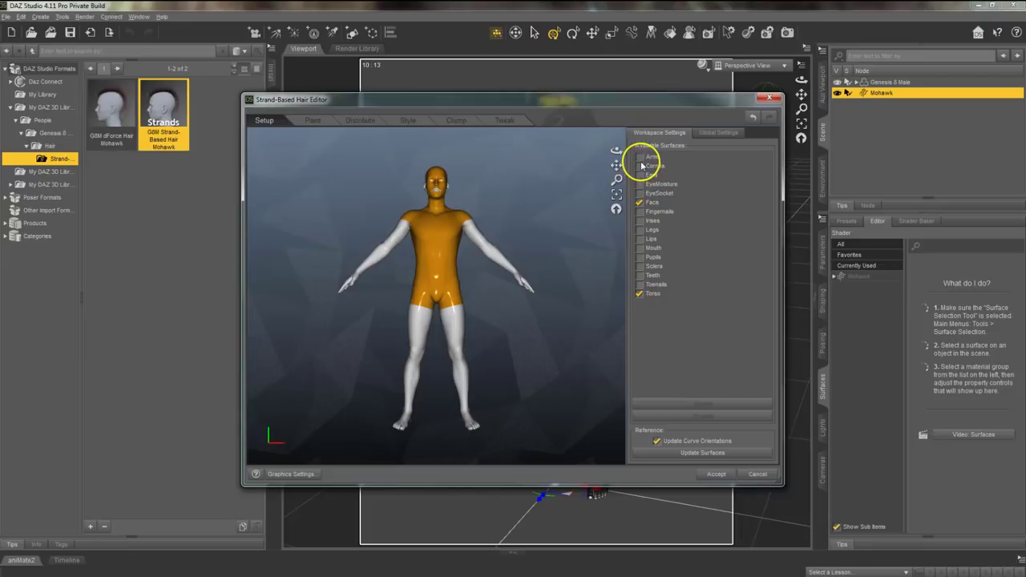
pyautogui.click(640, 157)
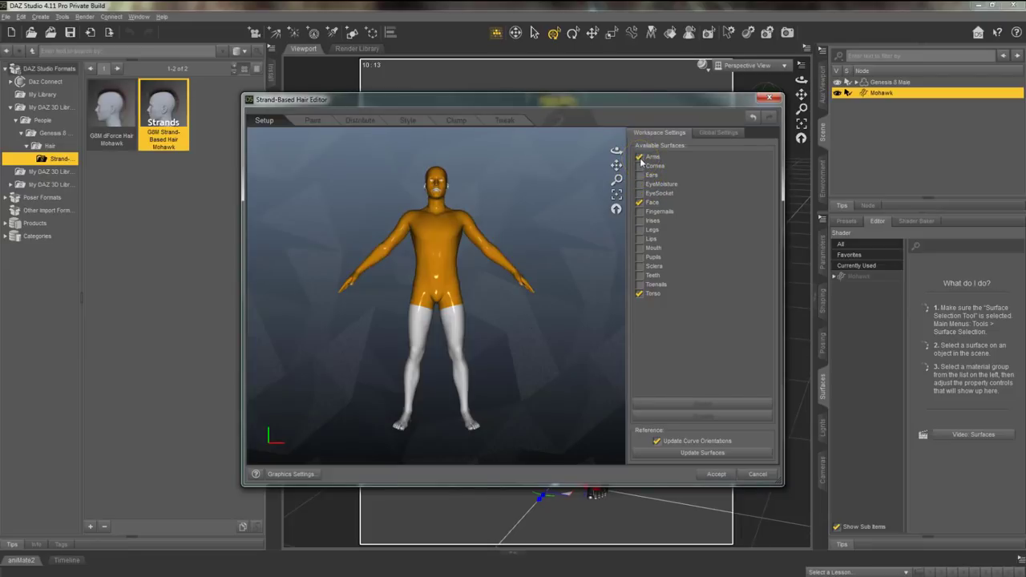
# Paint the Hair Density map over the chest, belly and both upper arms from a front view
pyautogui.click(323, 126)
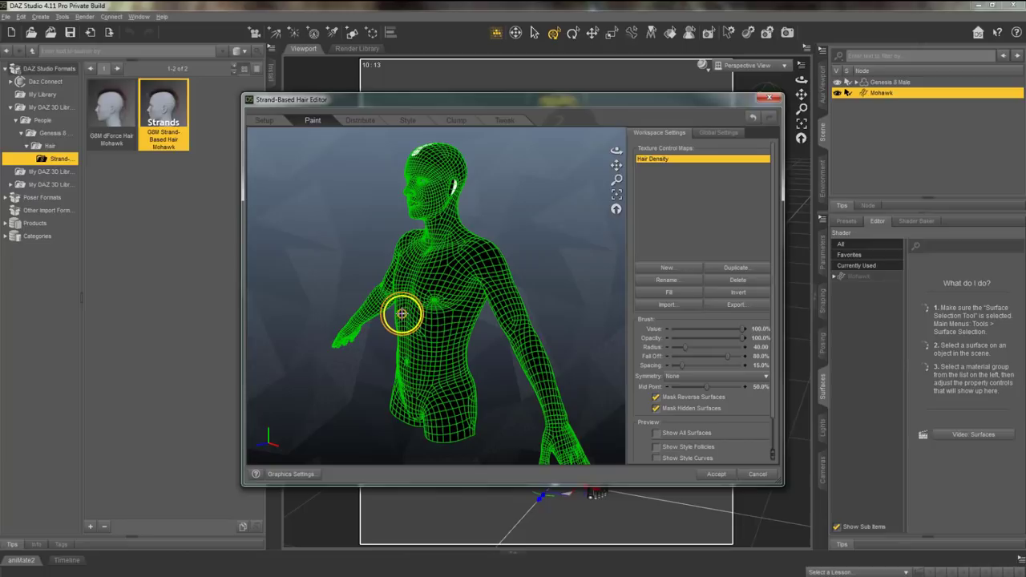
pyautogui.moveTo(616, 149); pyautogui.dragTo(737, 152)
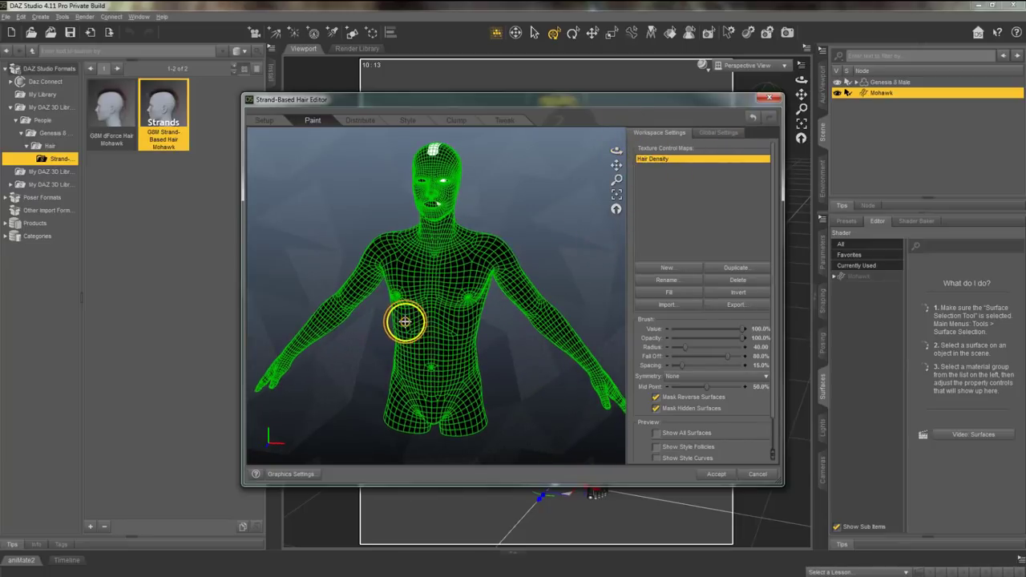
pyautogui.moveTo(408, 320)
pyautogui.mouseDown()
pyautogui.moveTo(467, 330)
pyautogui.moveTo(461, 352)
pyautogui.moveTo(424, 377)
pyautogui.moveTo(399, 365)
pyautogui.moveTo(410, 321)
pyautogui.moveTo(439, 364)
pyautogui.mouseUp()
pyautogui.moveTo(504, 277); pyautogui.dragTo(566, 345)
pyautogui.moveTo(418, 297)
pyautogui.mouseDown()
pyautogui.moveTo(359, 289)
pyautogui.moveTo(331, 338)
pyautogui.moveTo(302, 350)
pyautogui.moveTo(372, 290)
pyautogui.mouseUp()
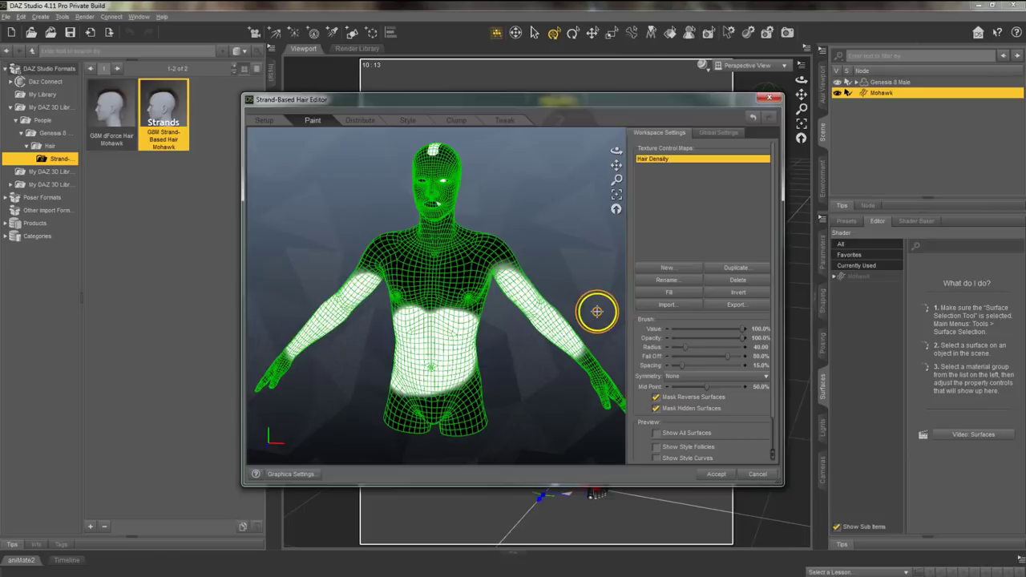
# Preview the distributed hair on chest and arms, then display the style curves
pyautogui.click(360, 121)
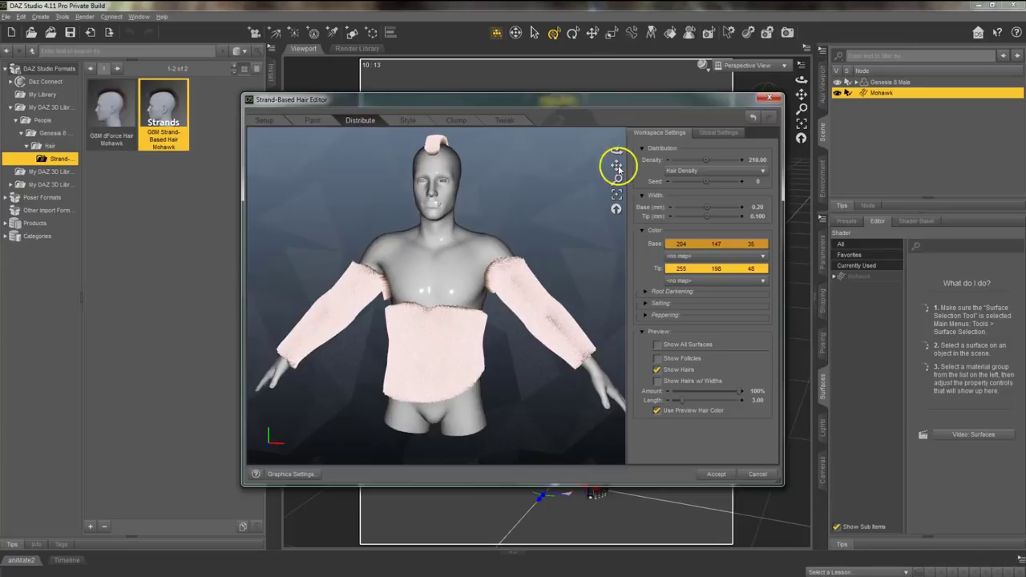
pyautogui.moveTo(614, 150); pyautogui.dragTo(579, 158)
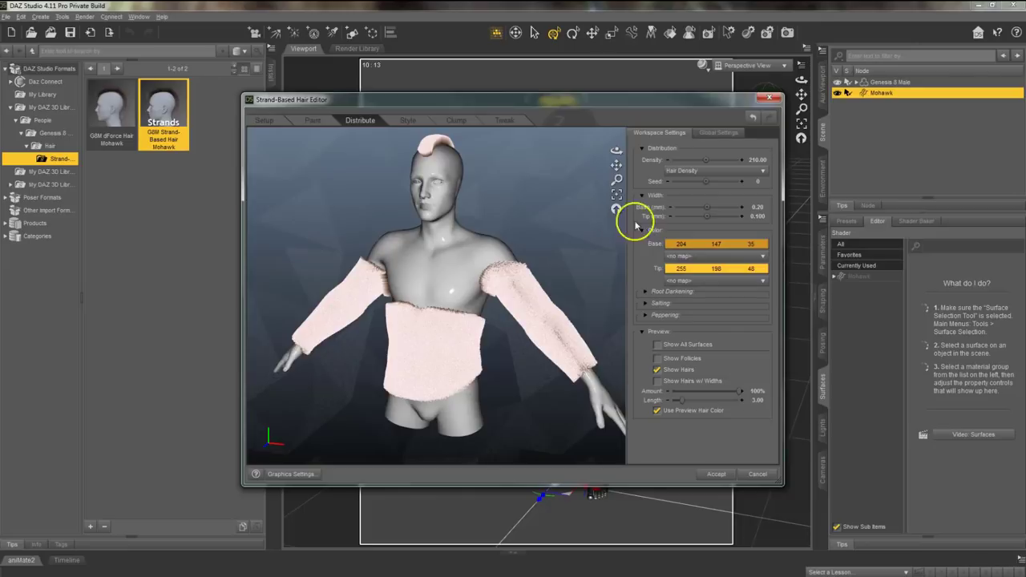
pyautogui.click(409, 120)
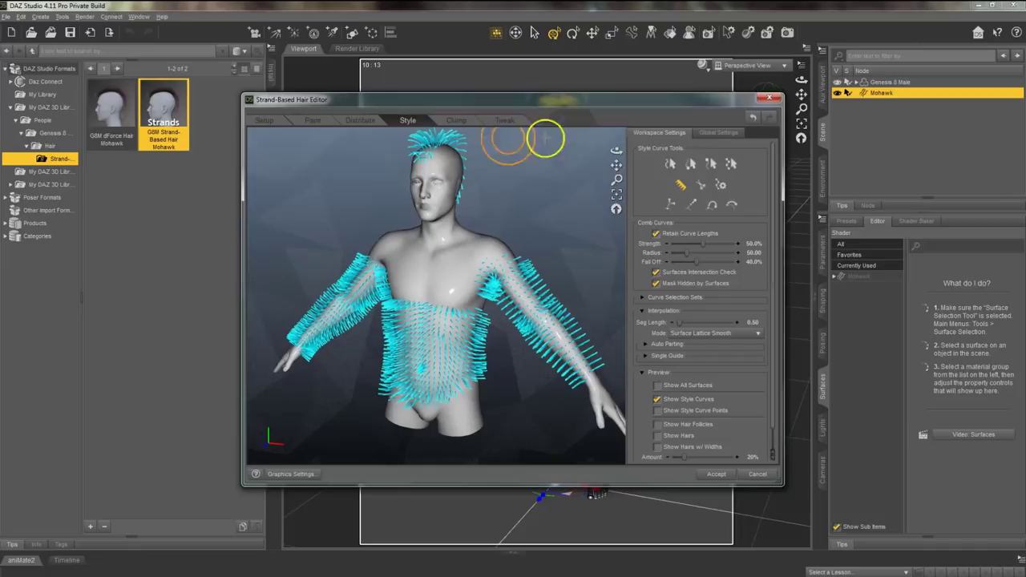
# Comb the arm hair toward the wrists and the chest hair down toward the hips
pyautogui.click(682, 184)
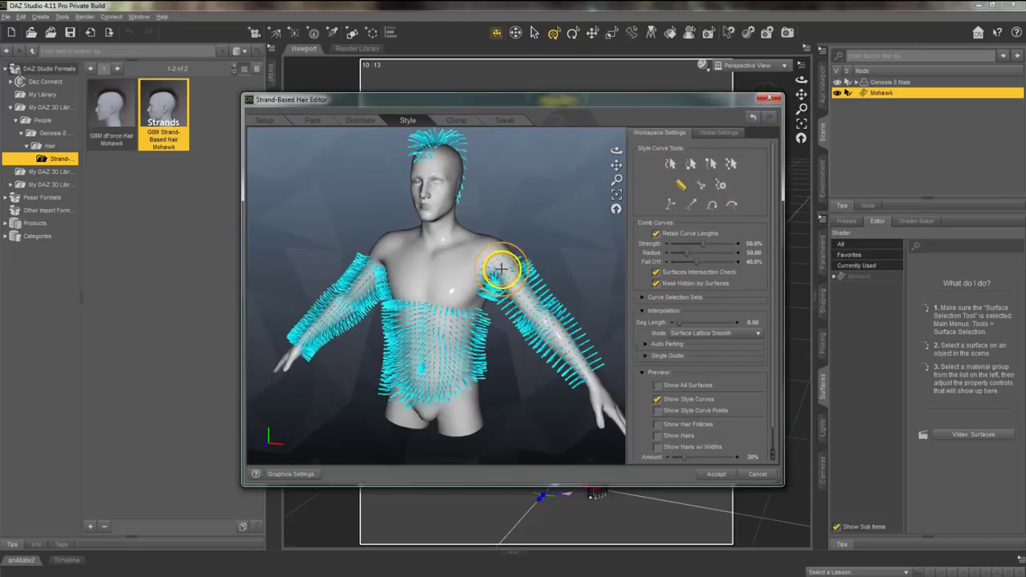
pyautogui.moveTo(513, 254); pyautogui.dragTo(585, 365)
pyautogui.moveTo(483, 280); pyautogui.dragTo(570, 377)
pyautogui.moveTo(355, 247); pyautogui.dragTo(264, 343)
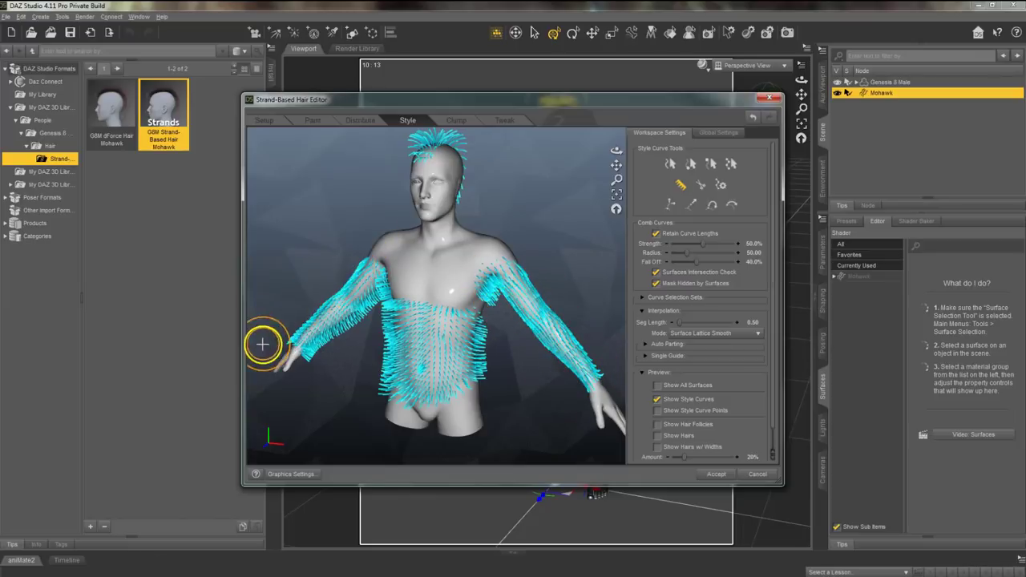
pyautogui.moveTo(404, 259); pyautogui.dragTo(289, 352)
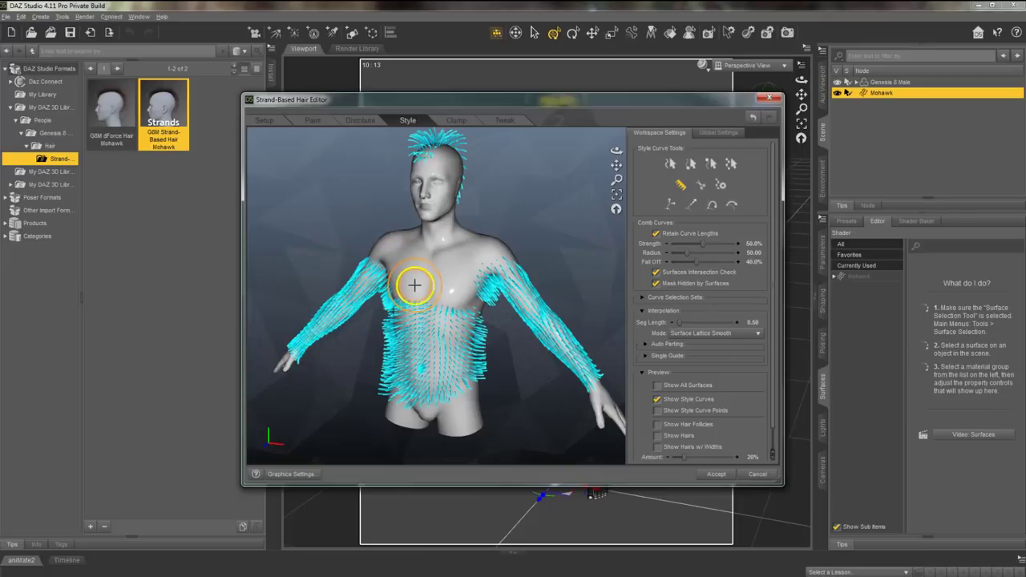
pyautogui.moveTo(414, 284)
pyautogui.mouseDown()
pyautogui.moveTo(390, 350)
pyautogui.moveTo(385, 443)
pyautogui.mouseUp()
pyautogui.moveTo(419, 268)
pyautogui.mouseDown()
pyautogui.moveTo(420, 406)
pyautogui.moveTo(447, 281)
pyautogui.moveTo(460, 425)
pyautogui.mouseUp()
pyautogui.moveTo(466, 308)
pyautogui.mouseDown()
pyautogui.moveTo(488, 370)
pyautogui.moveTo(469, 430)
pyautogui.mouseUp()
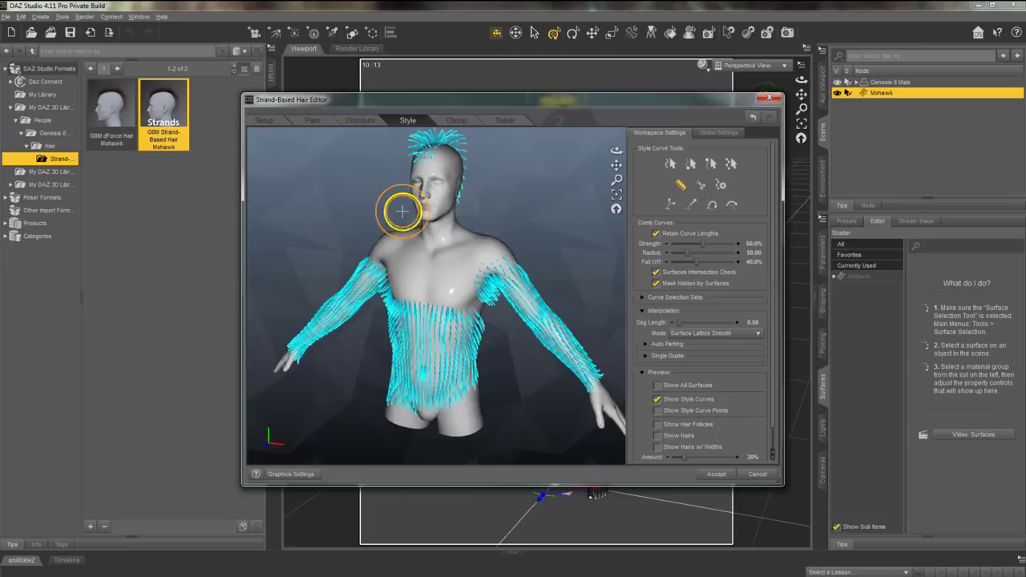
# Touch up the arm hair toward the hands and stand the scalp strands up into a mohawk
pyautogui.moveTo(393, 343)
pyautogui.mouseDown()
pyautogui.moveTo(344, 254)
pyautogui.moveTo(368, 273)
pyautogui.moveTo(241, 359)
pyautogui.mouseUp()
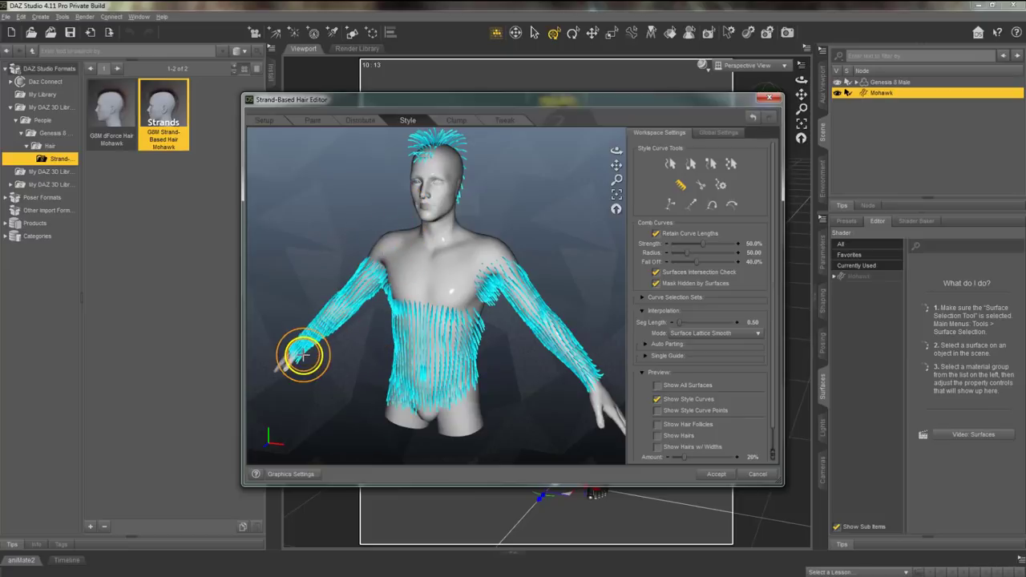
pyautogui.moveTo(487, 297)
pyautogui.mouseDown()
pyautogui.moveTo(515, 317)
pyautogui.moveTo(572, 401)
pyautogui.mouseUp()
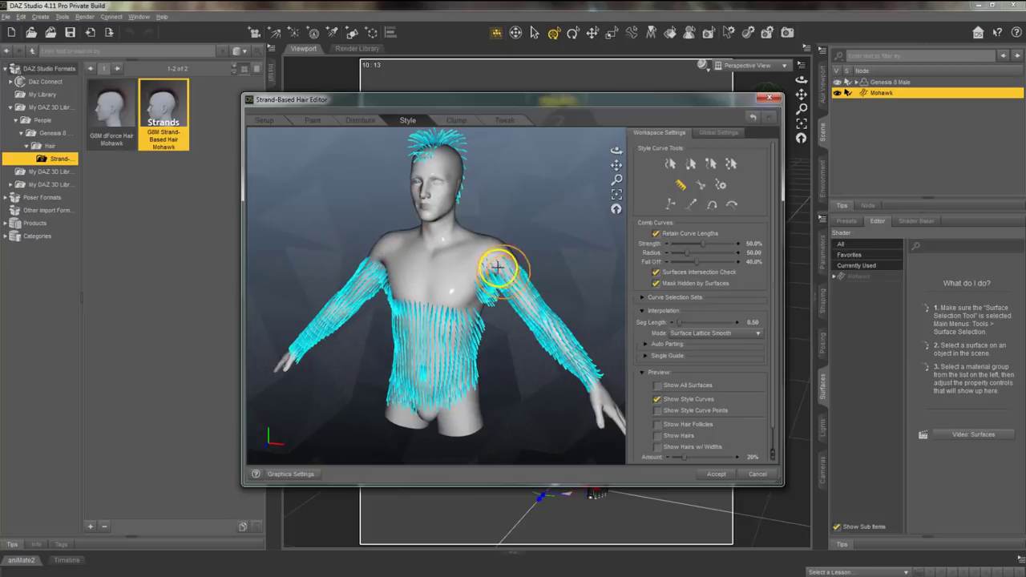
pyautogui.moveTo(508, 268); pyautogui.dragTo(585, 370)
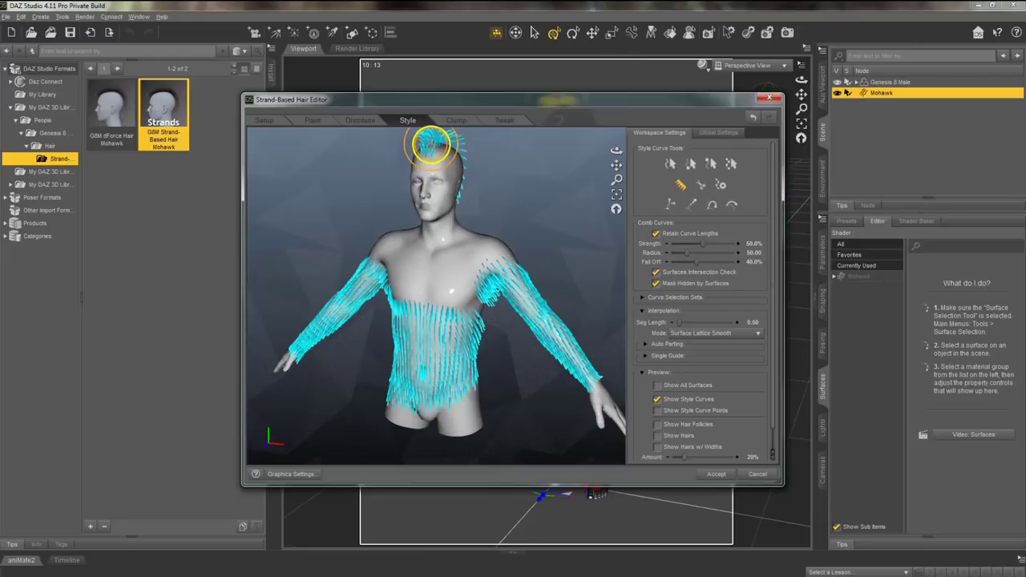
pyautogui.moveTo(431, 145)
pyautogui.mouseDown()
pyautogui.moveTo(432, 117)
pyautogui.moveTo(465, 171)
pyautogui.moveTo(467, 119)
pyautogui.moveTo(438, 166)
pyautogui.moveTo(433, 120)
pyautogui.mouseUp()
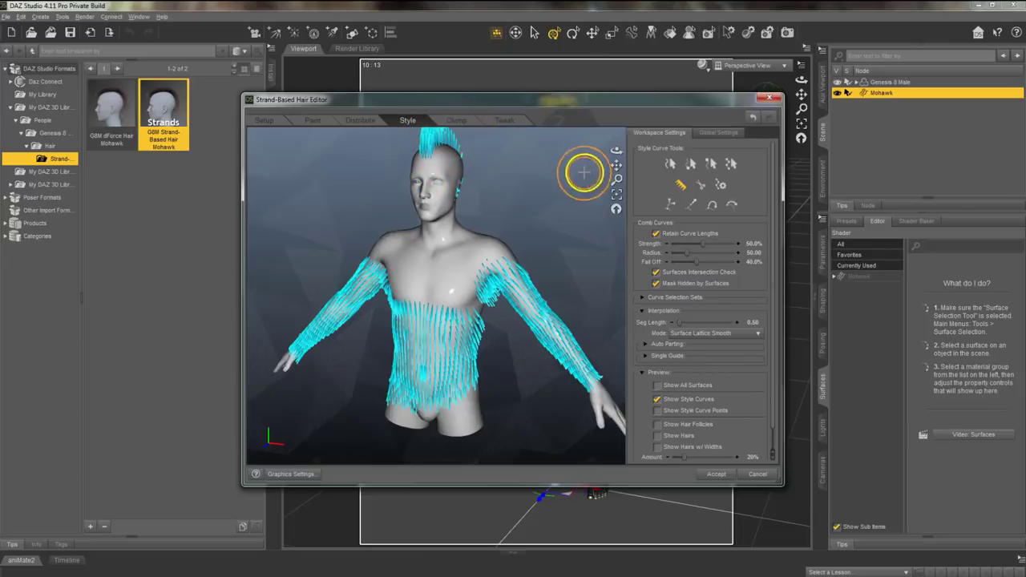
pyautogui.moveTo(606, 165); pyautogui.dragTo(595, 137)
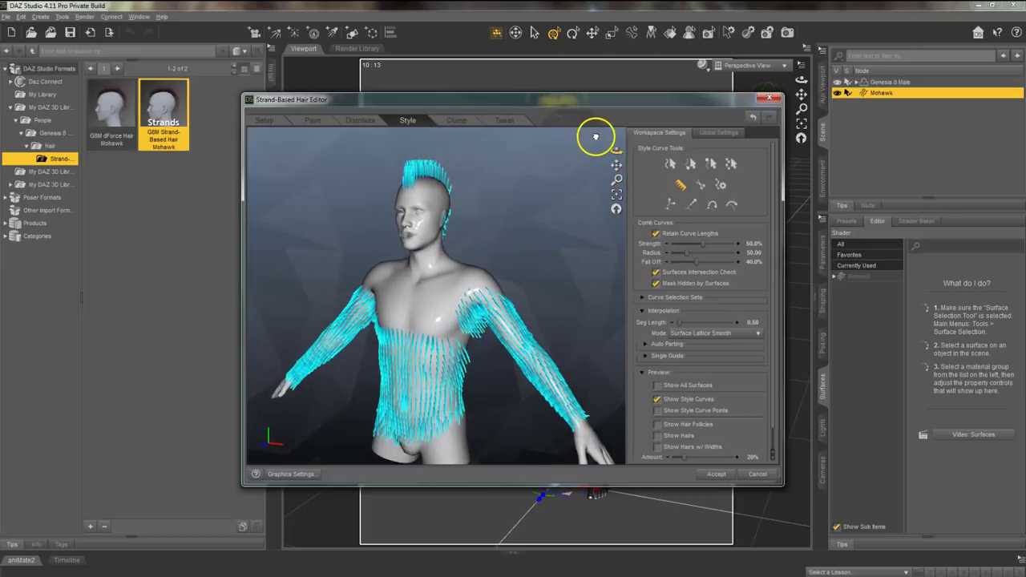
# Switch the style curve tool to Cut Curves
pyautogui.click(595, 137)
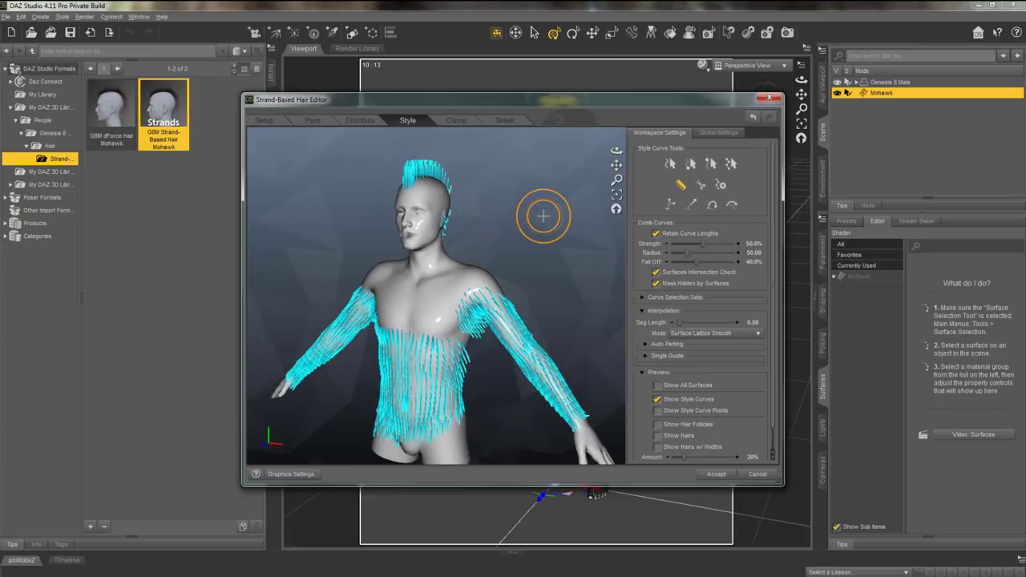
pyautogui.click(701, 185)
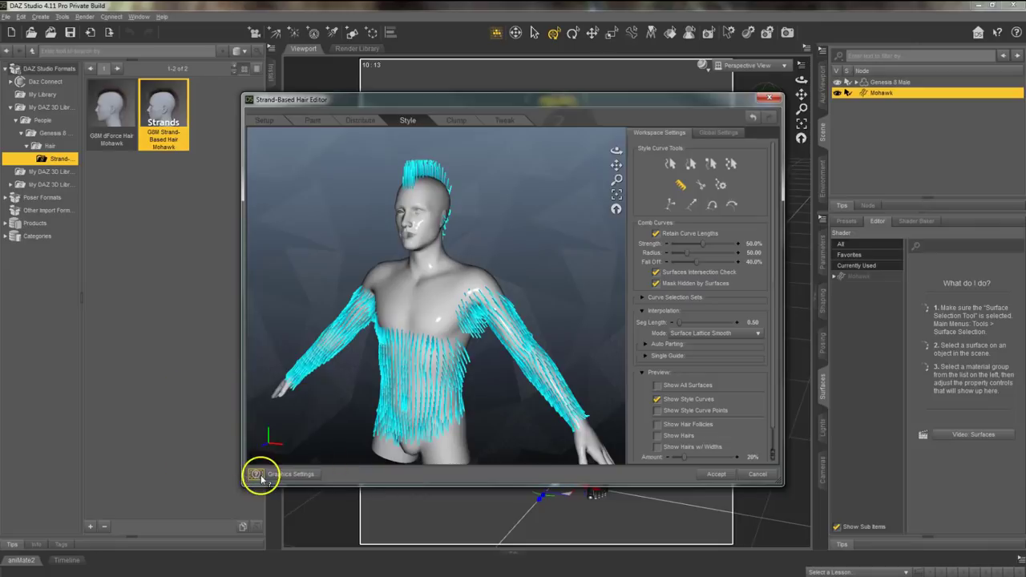
pyautogui.click(698, 189)
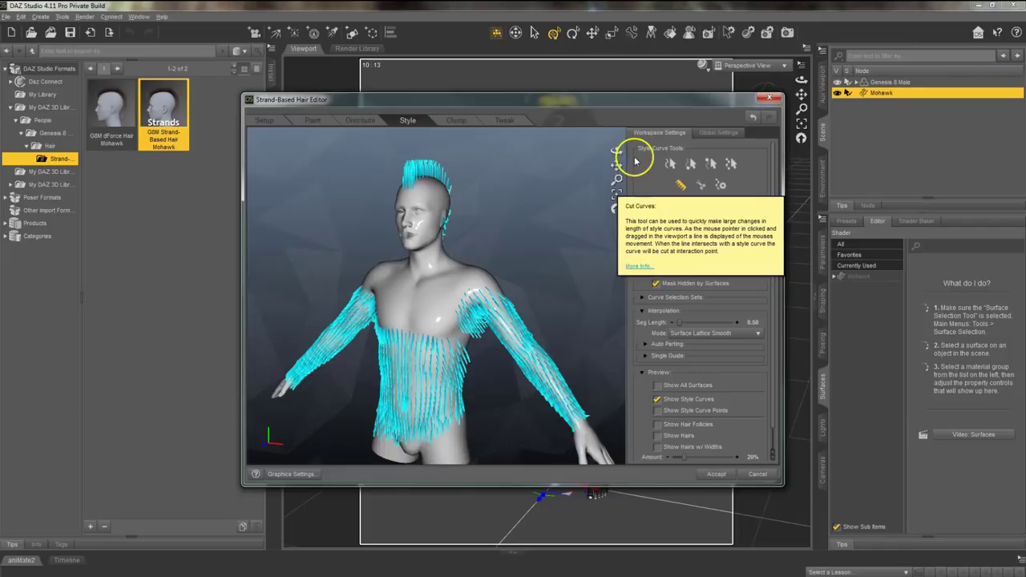
pyautogui.click(665, 185)
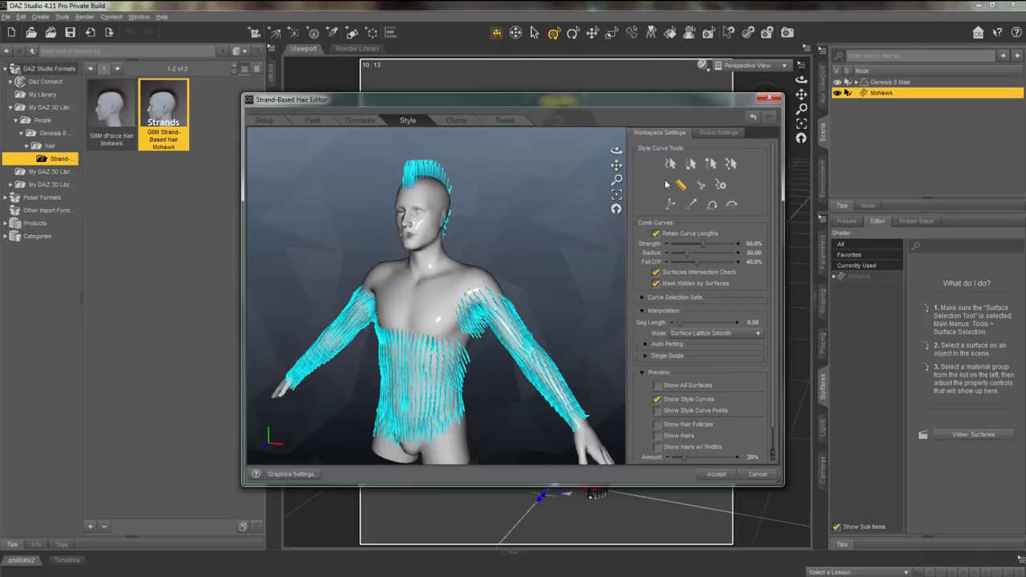
pyautogui.click(673, 166)
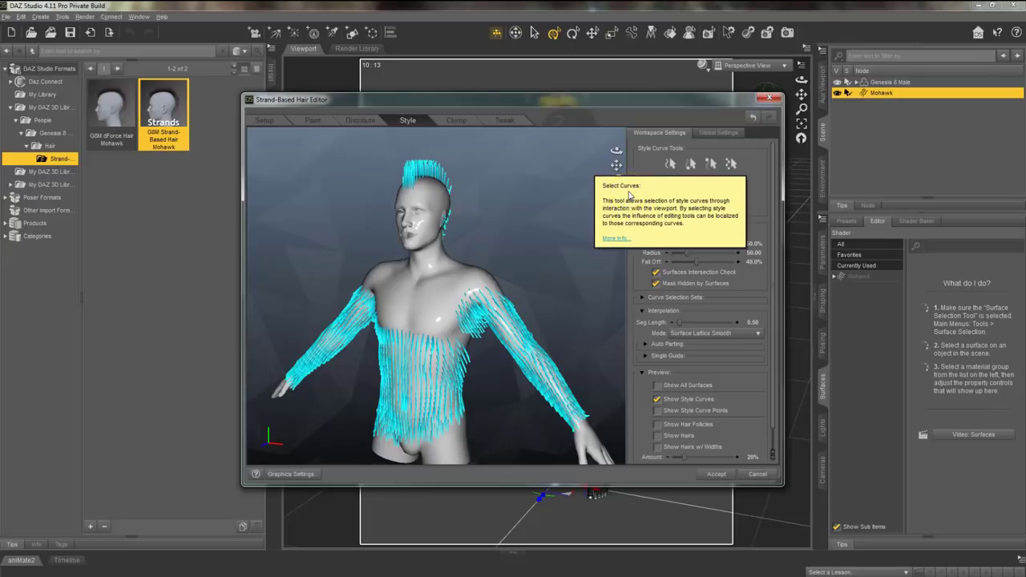
pyautogui.click(500, 151)
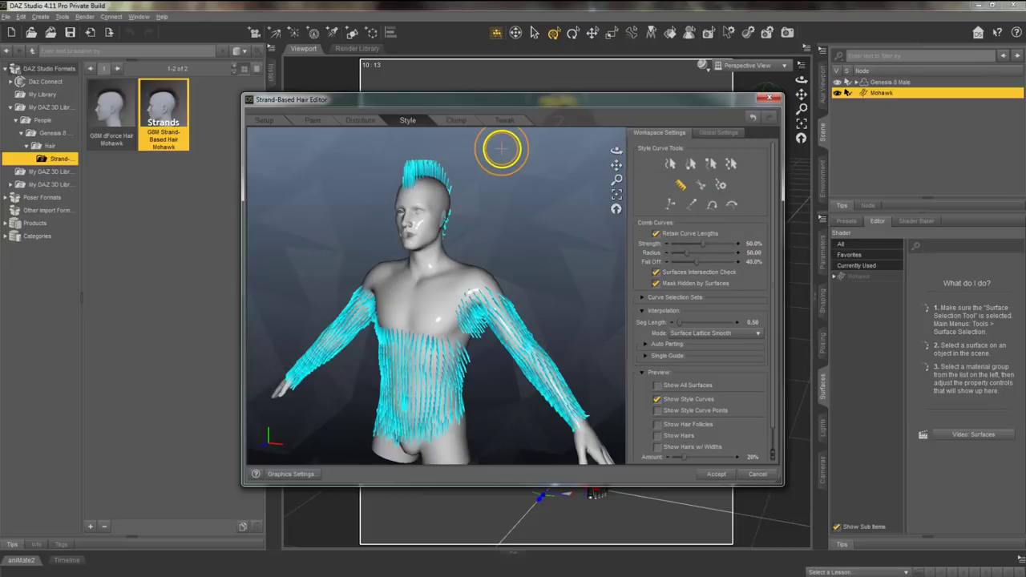
# Preview the clumped strands, then accept the styled hair and close the editor
pyautogui.click(457, 120)
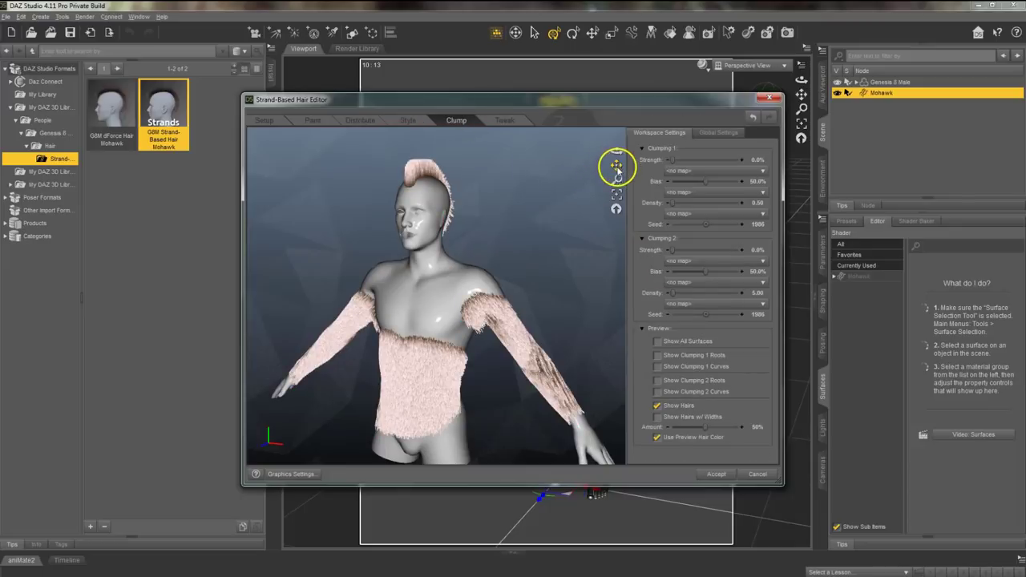
pyautogui.moveTo(616, 152)
pyautogui.mouseDown()
pyautogui.moveTo(481, 149)
pyautogui.moveTo(730, 146)
pyautogui.moveTo(557, 144)
pyautogui.moveTo(627, 146)
pyautogui.mouseUp()
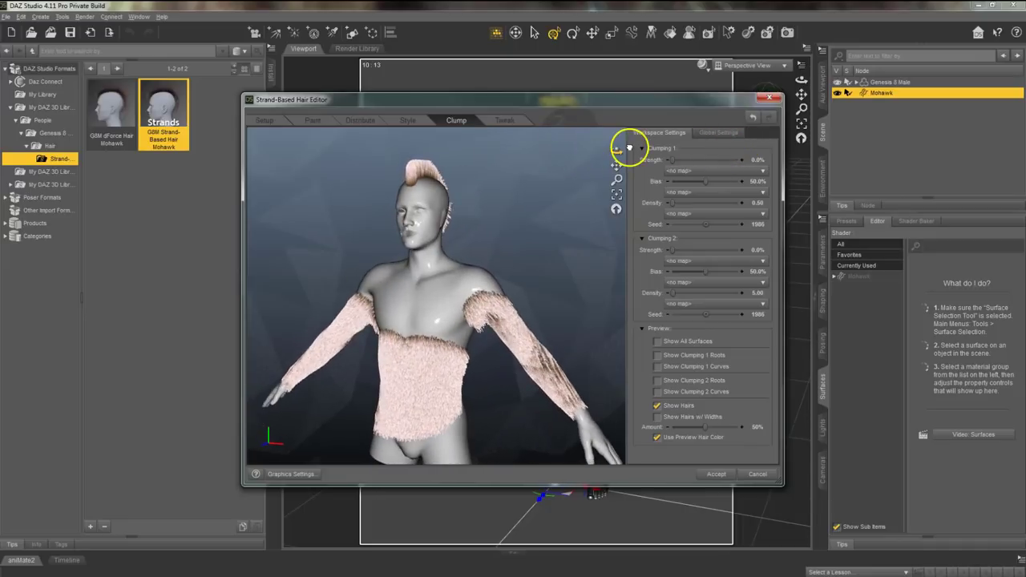
pyautogui.click(715, 474)
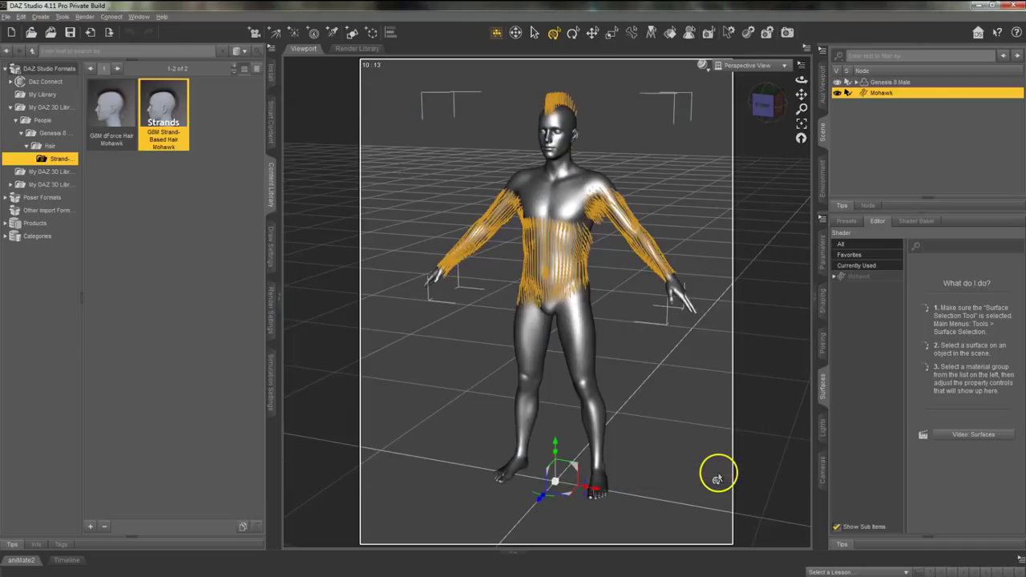
# Tilt the view to an elevated three-quarter angle, select the Mohawk surface, and open its Hair Root Color
pyautogui.click(758, 108)
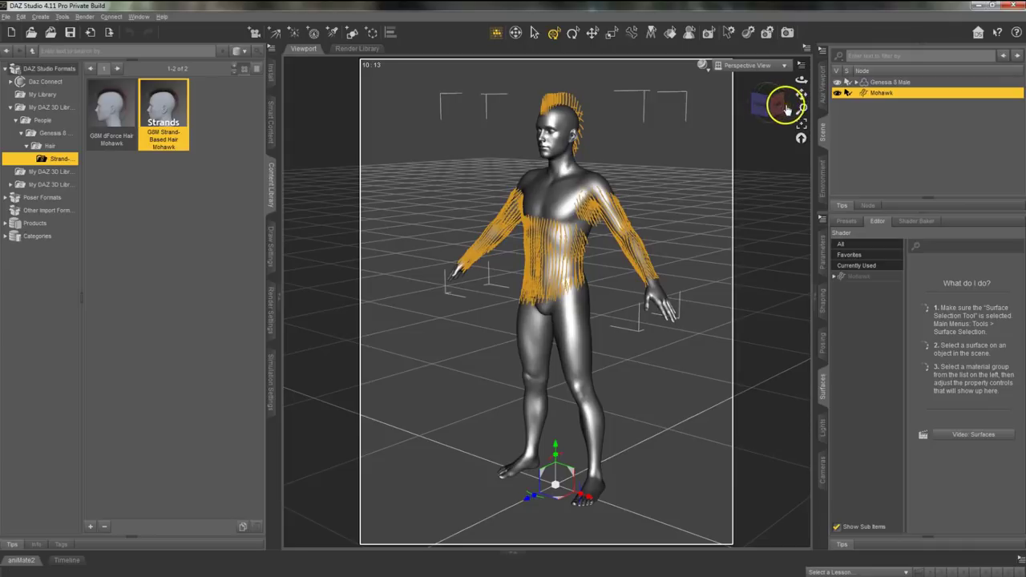
pyautogui.click(863, 277)
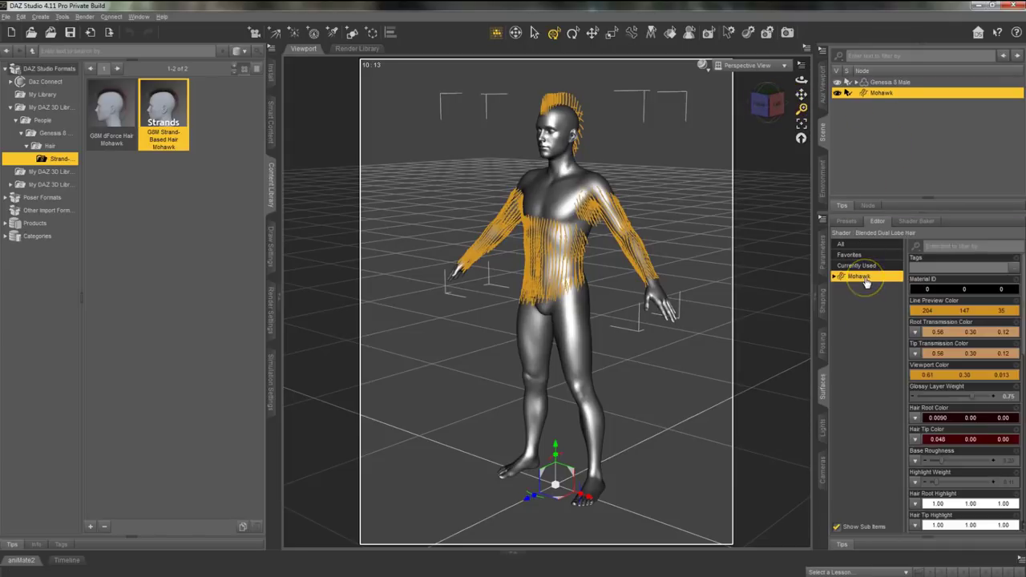
pyautogui.click(939, 417)
pyautogui.press('Return')
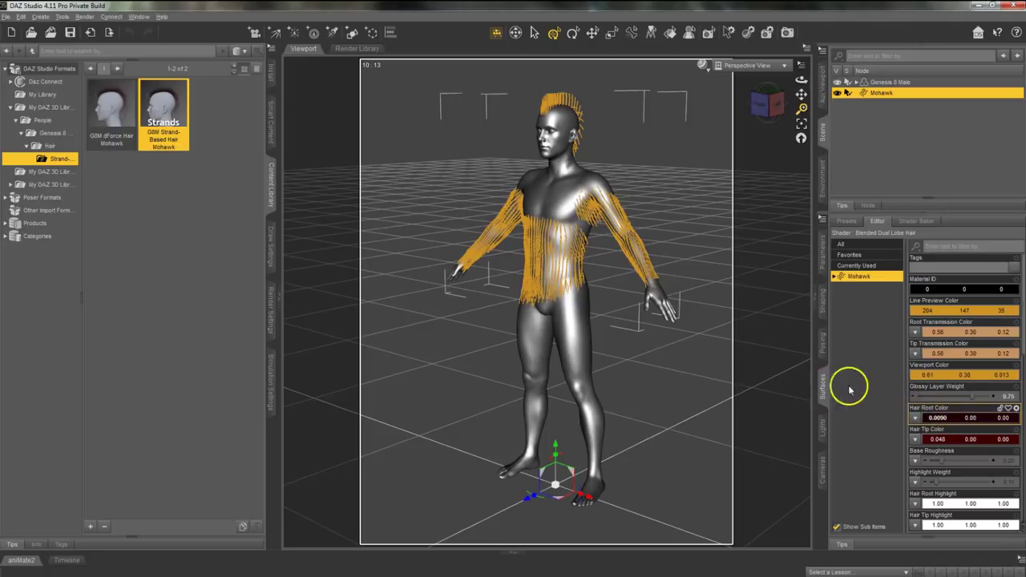
# Set the Mohawk's Hair Root Color to magenta with Val raised to 255
pyautogui.click(942, 417)
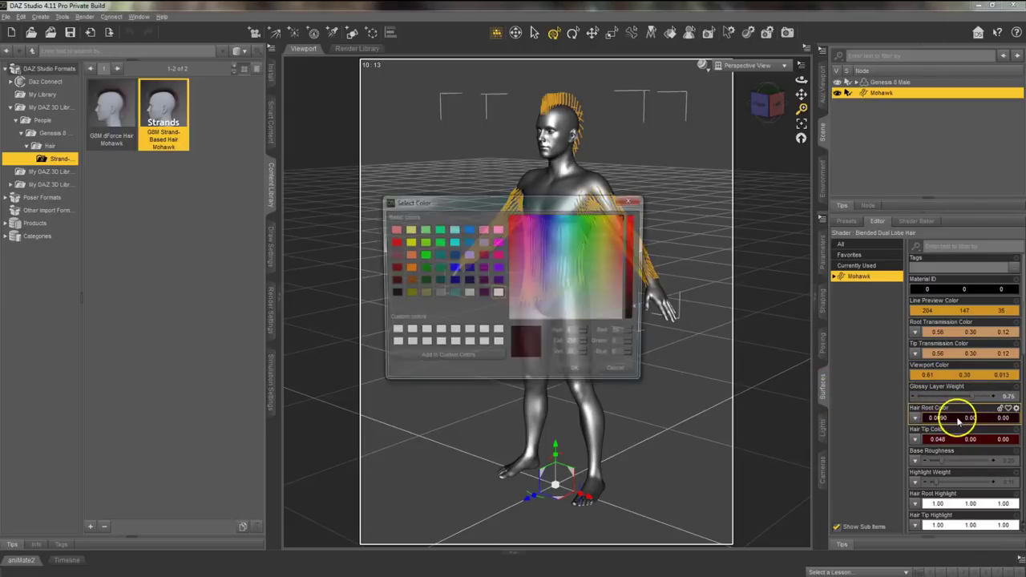
pyautogui.click(529, 244)
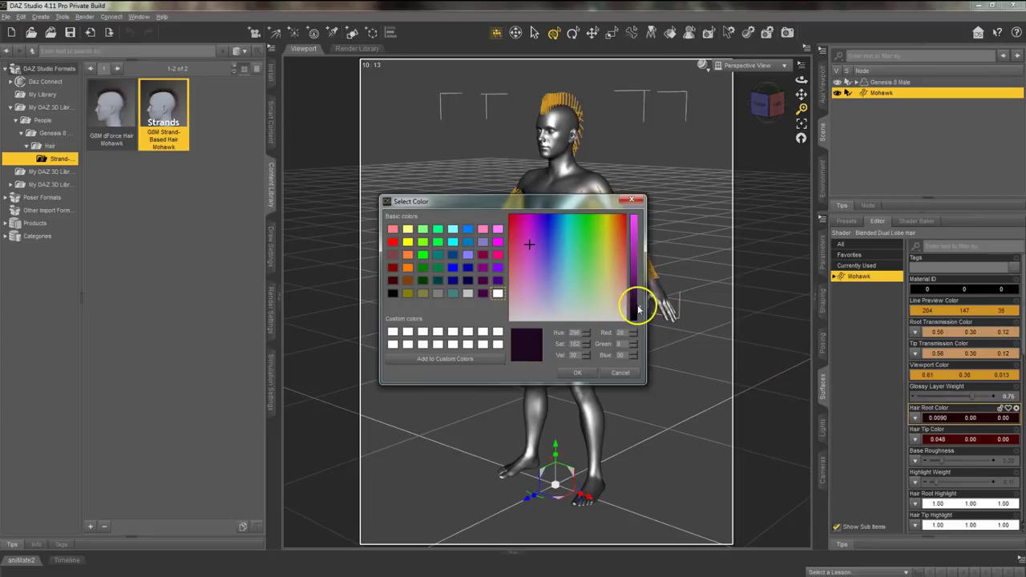
pyautogui.moveTo(639, 292); pyautogui.dragTo(632, 224)
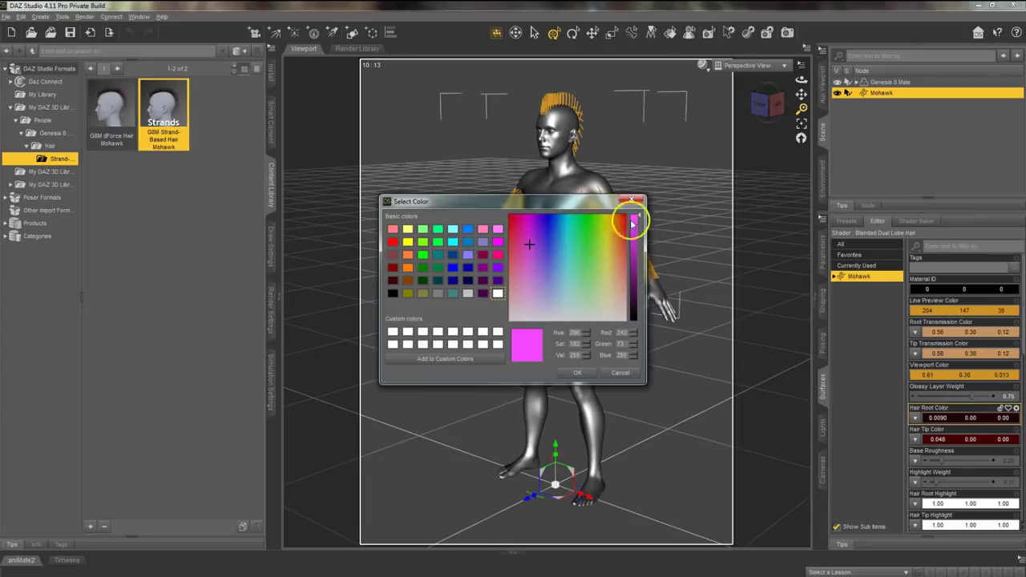
pyautogui.click(574, 372)
# Set the Mohawk's Hair Tip Color to a vivid, full-value green
pyautogui.click(952, 441)
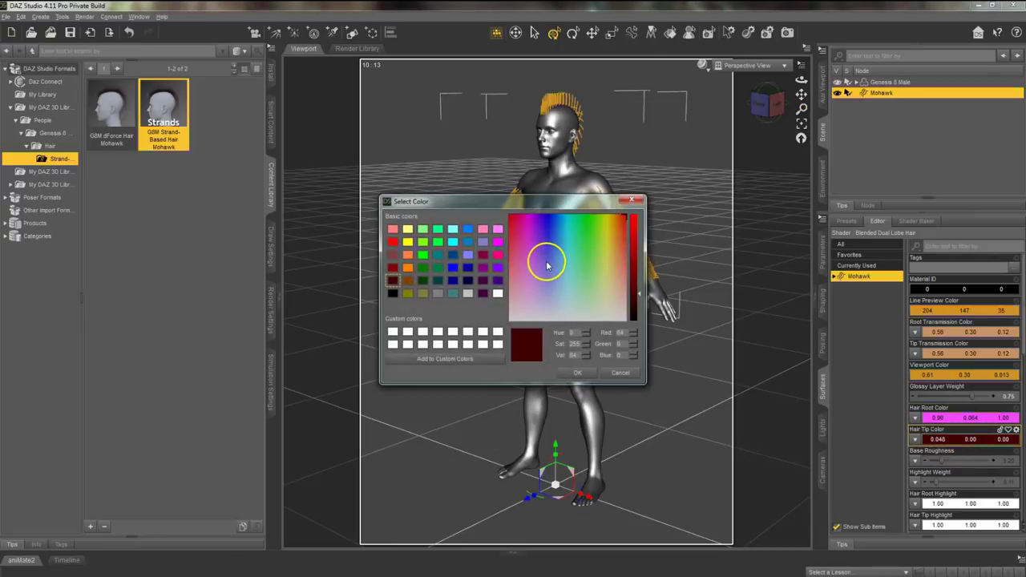
pyautogui.click(584, 228)
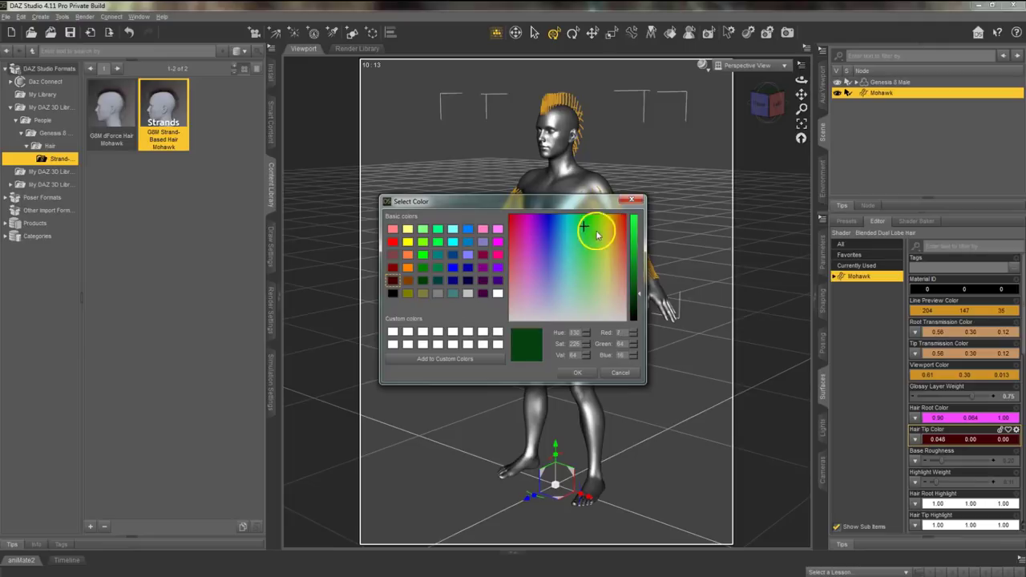
pyautogui.moveTo(637, 296); pyautogui.dragTo(637, 217)
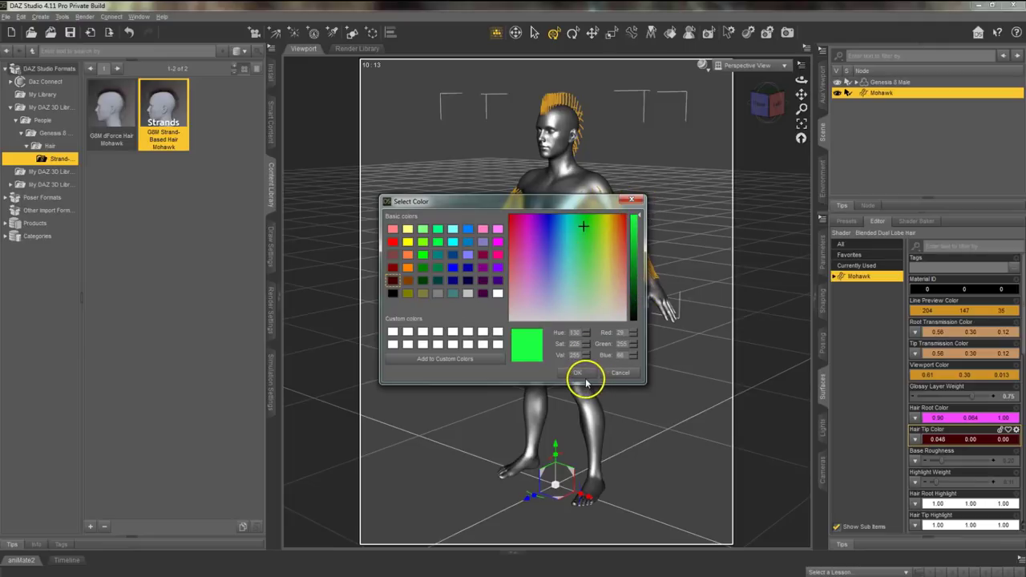
pyautogui.click(579, 374)
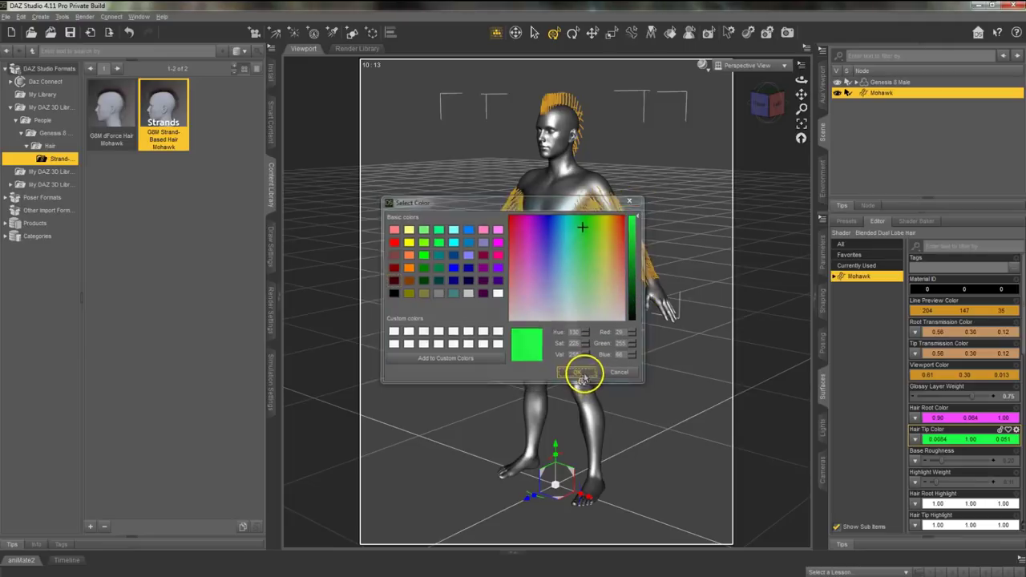
# Render the Genesis 8 Male with the pink-rooted, green-tipped mohawk and body hair
pyautogui.click(787, 33)
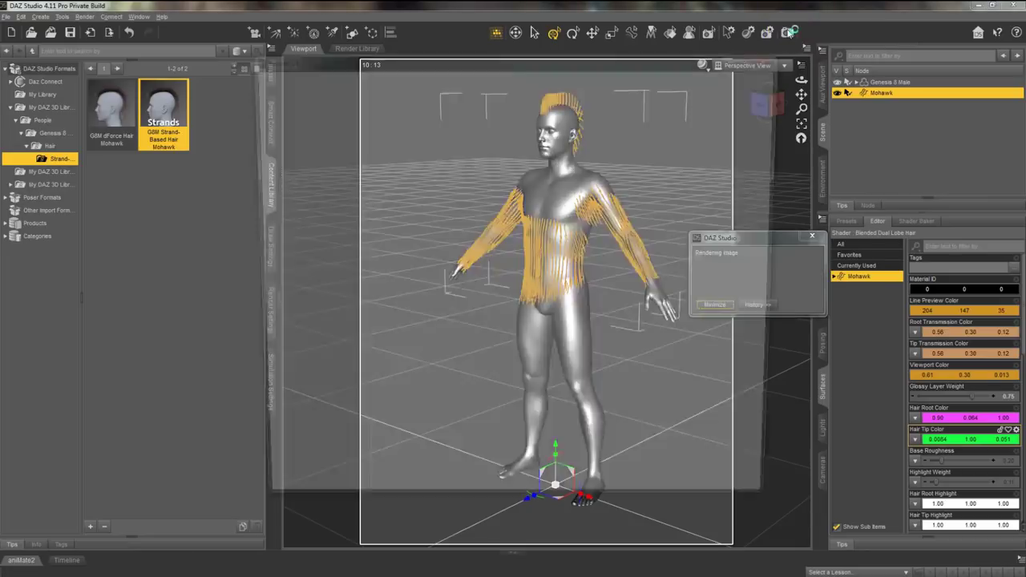